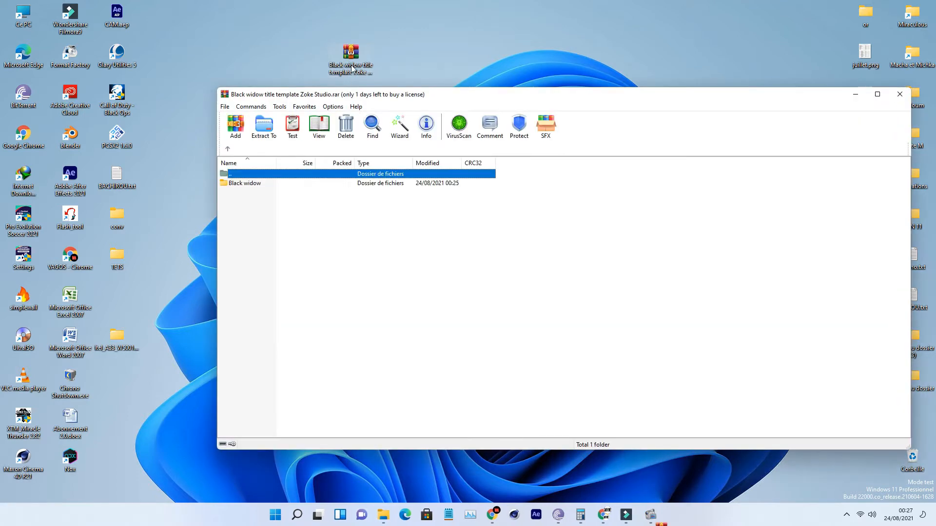
- Close the open archive window, create a new folder on the desktop and move the Black widow title template archive into it
{"action": "left_click", "coordinate": [254, 184]}
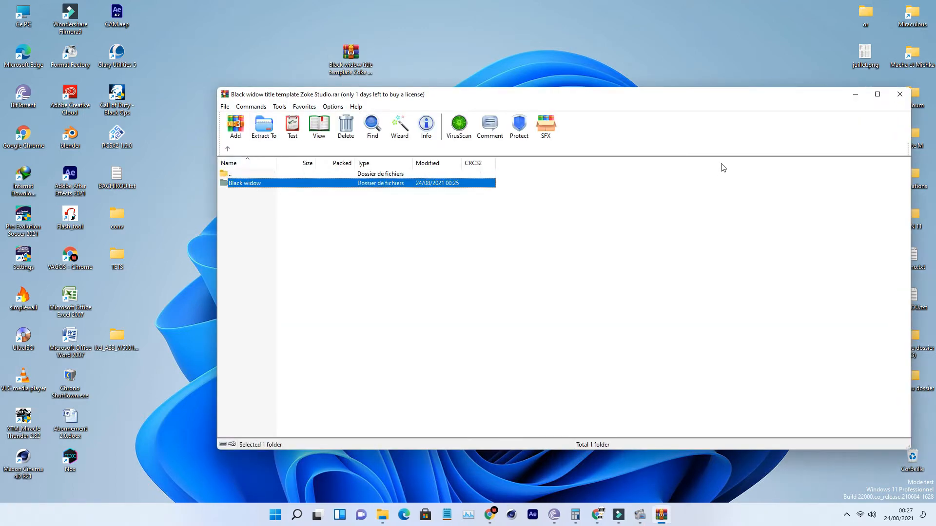
{"action": "left_click", "coordinate": [899, 94]}
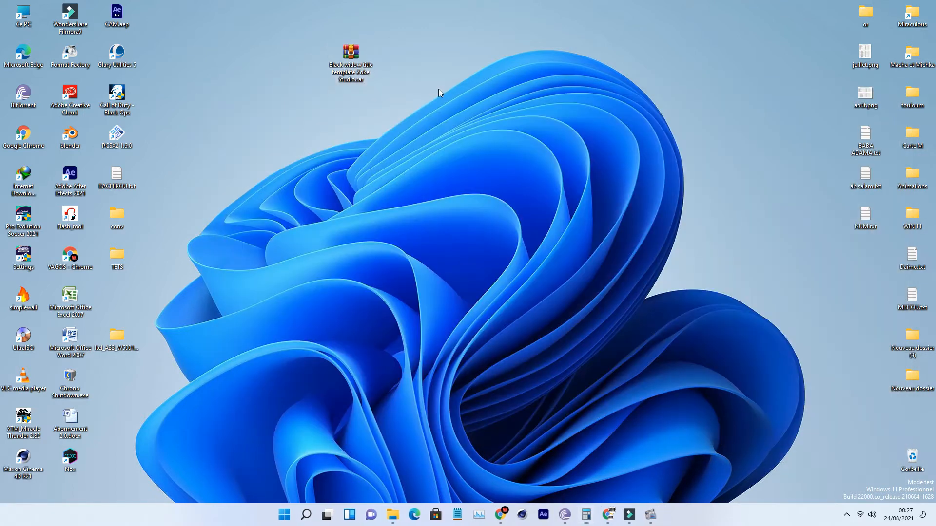
{"action": "right_click", "coordinate": [317, 95]}
{"action": "mouse_move", "coordinate": [391, 172]}
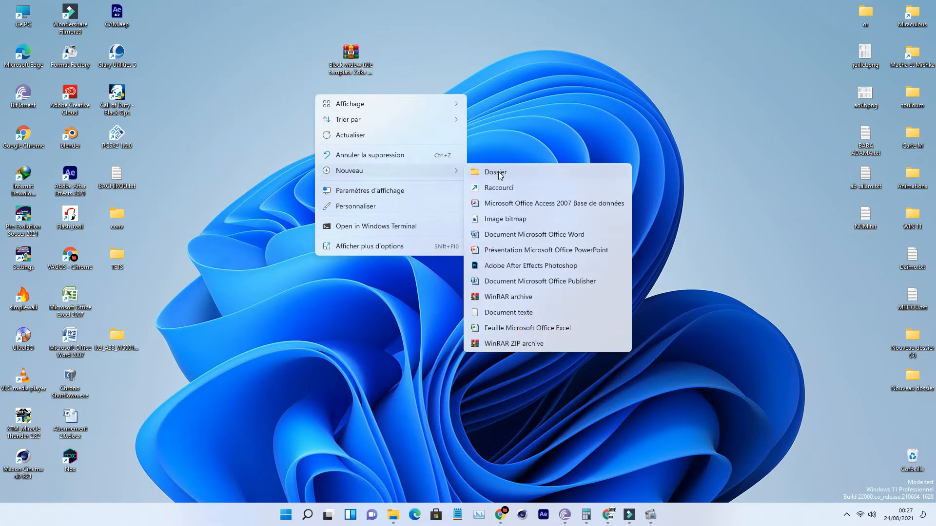
{"action": "left_click", "coordinate": [497, 171]}
{"action": "left_click", "coordinate": [357, 90]}
{"action": "left_click_drag", "start_coordinate": [361, 66], "coordinate": [312, 96]}
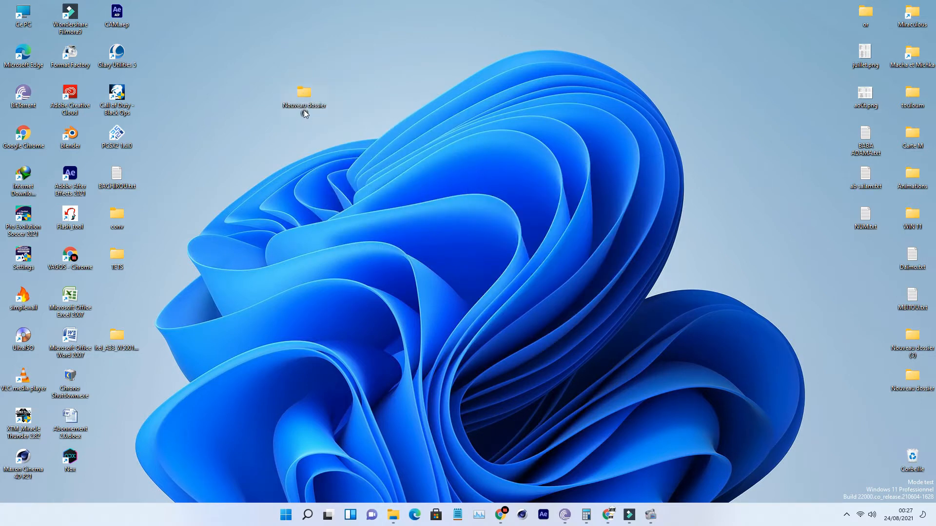
- Open the new folder and extract Black widow title template Zoke Studio.rar directly into it
{"action": "double_click", "coordinate": [303, 109]}
{"action": "left_click", "coordinate": [418, 201]}
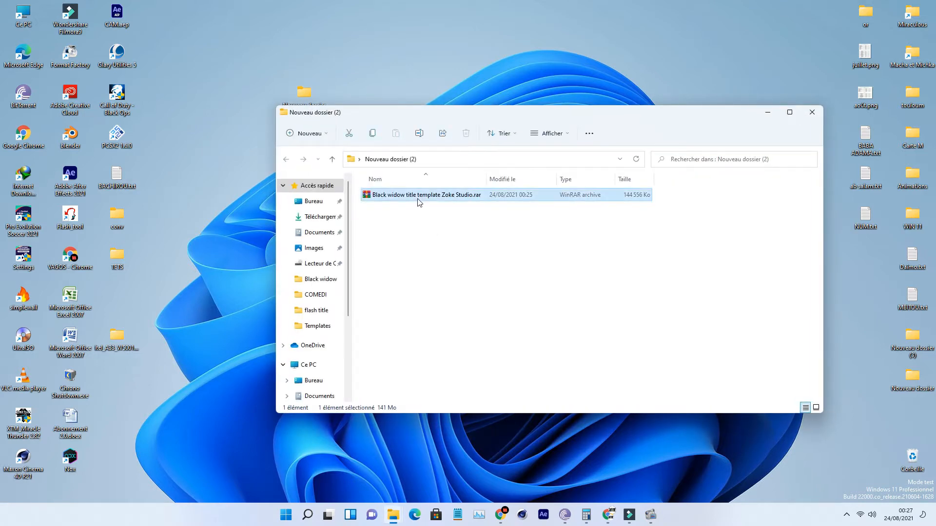
{"action": "right_click", "coordinate": [418, 200]}
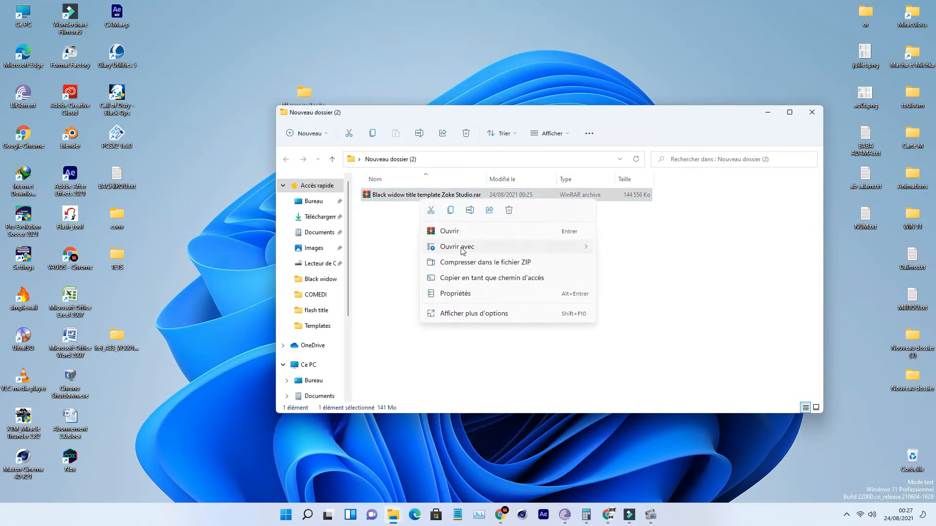
{"action": "left_click", "coordinate": [456, 315]}
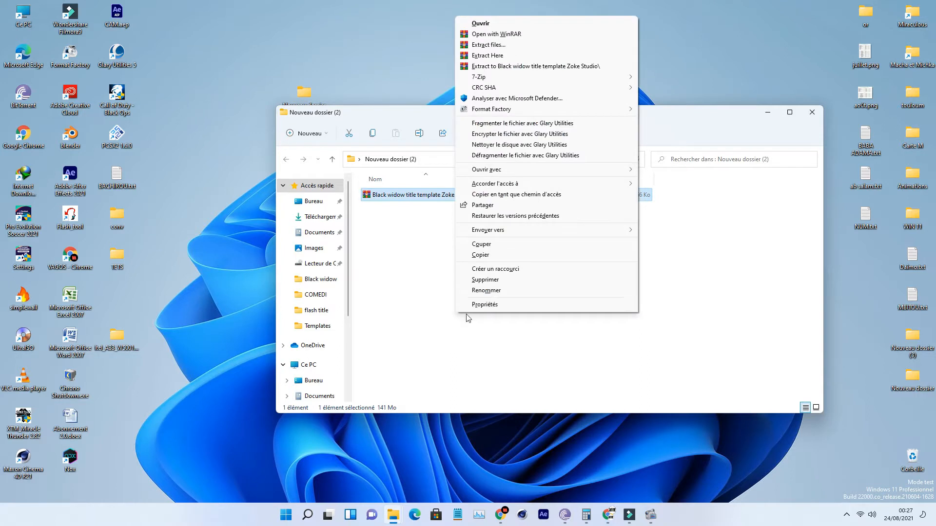
{"action": "left_click", "coordinate": [493, 56]}
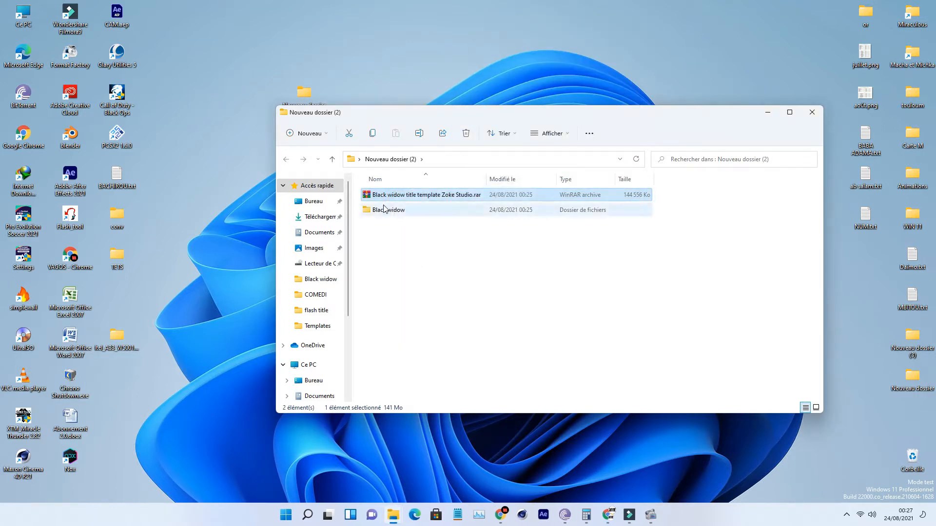
- Open the extracted Black widow folder and display its contents as large icons
{"action": "left_click", "coordinate": [387, 210]}
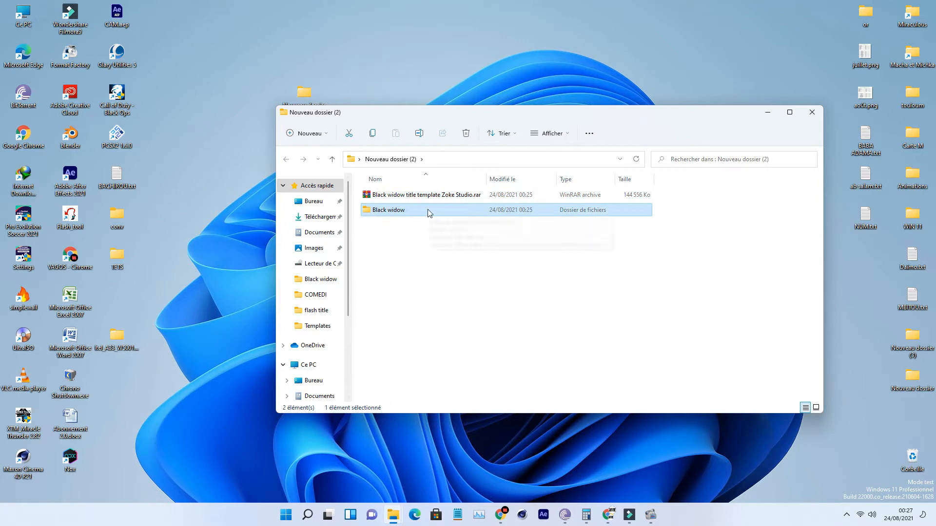
{"action": "double_click", "coordinate": [428, 211]}
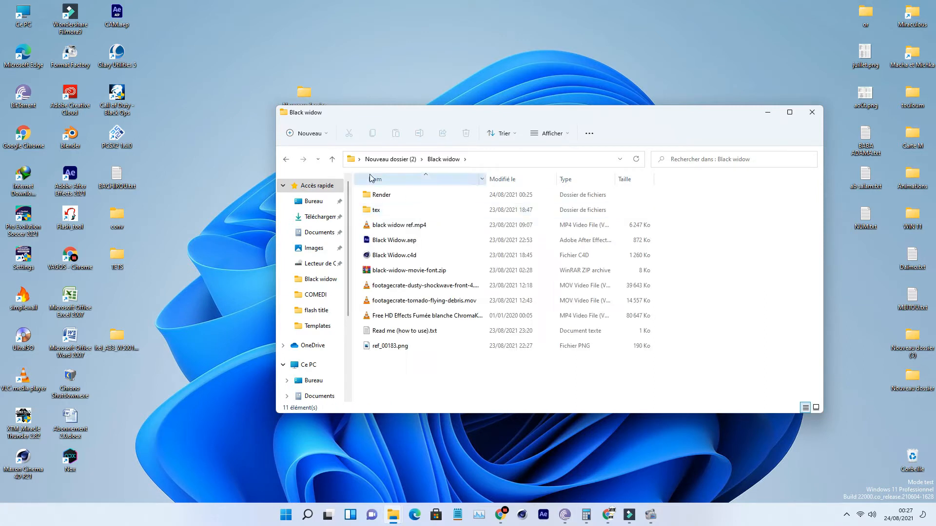
{"action": "left_click", "coordinate": [458, 316]}
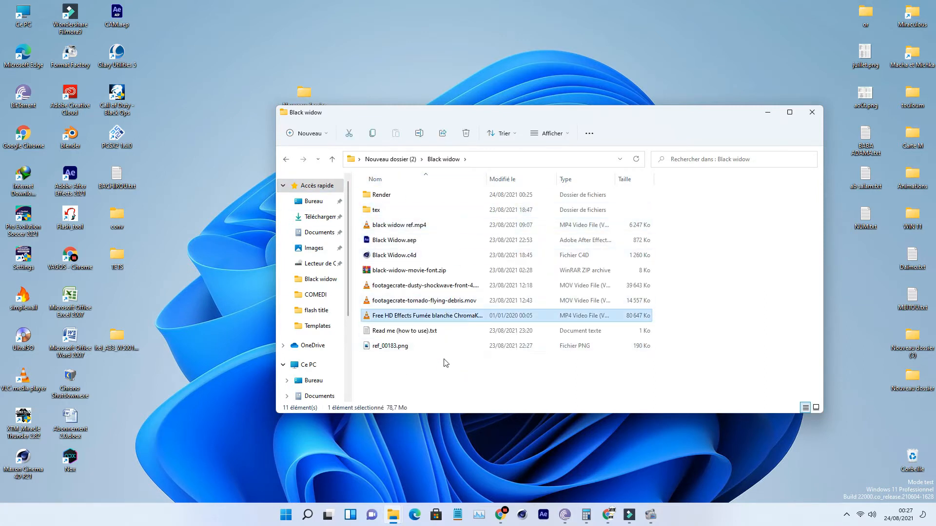
{"action": "left_click", "coordinate": [445, 363]}
{"action": "left_click_drag", "start_coordinate": [608, 374], "coordinate": [406, 185]}
{"action": "left_click", "coordinate": [442, 370]}
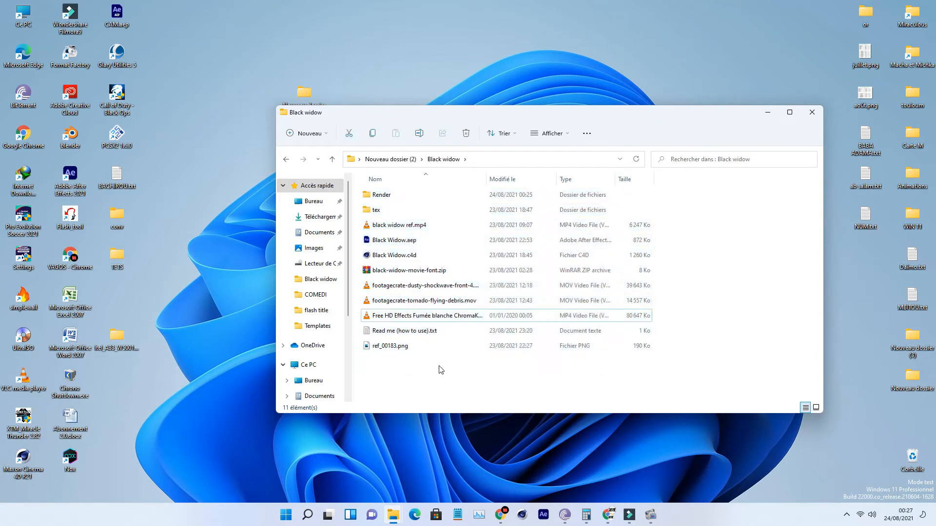
{"action": "right_click", "coordinate": [422, 369]}
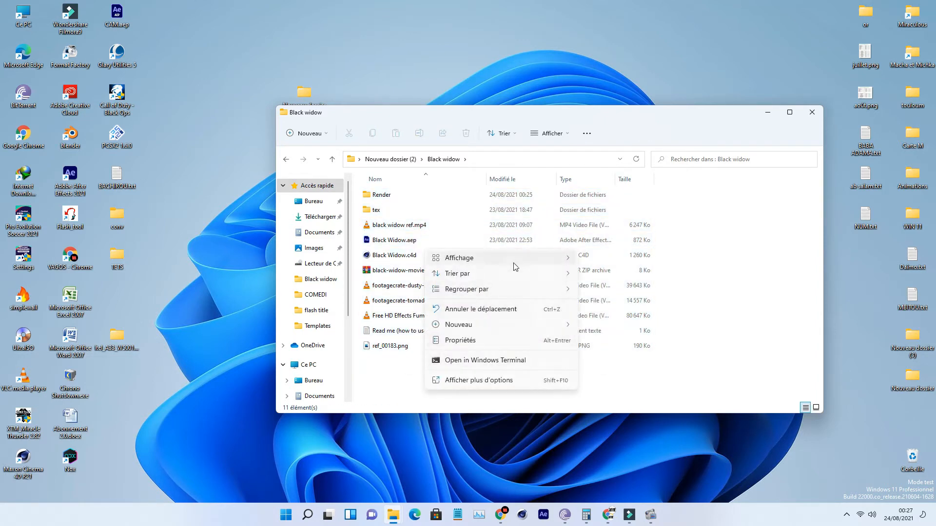
{"action": "mouse_move", "coordinate": [515, 267]}
{"action": "left_click", "coordinate": [622, 273]}
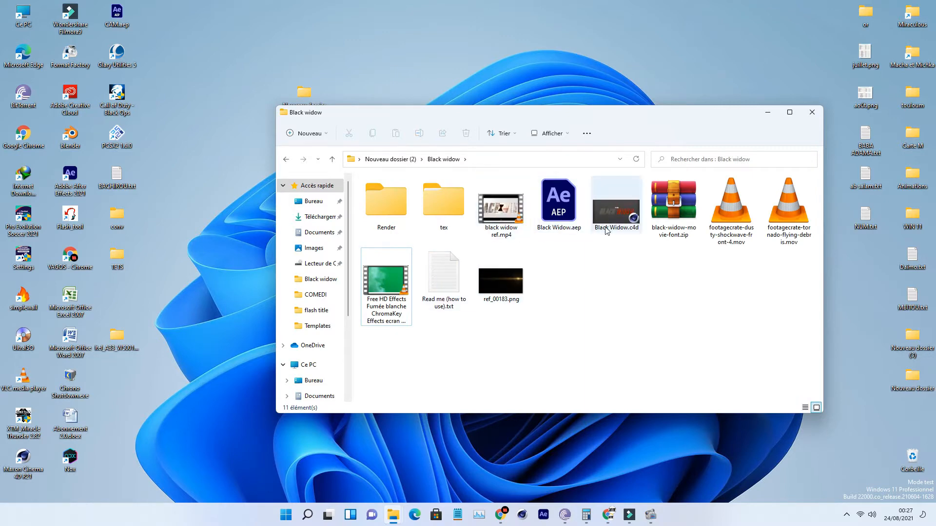
- Read the instructions in Read me (how to use).txt, highlighting the font installation line in English and French, and minimize the file
{"action": "left_click", "coordinate": [434, 284]}
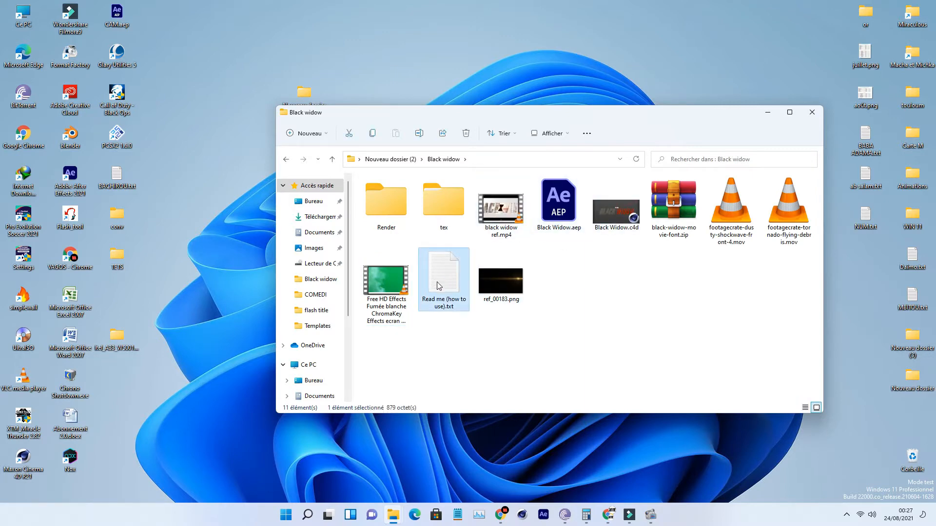
{"action": "double_click", "coordinate": [439, 286]}
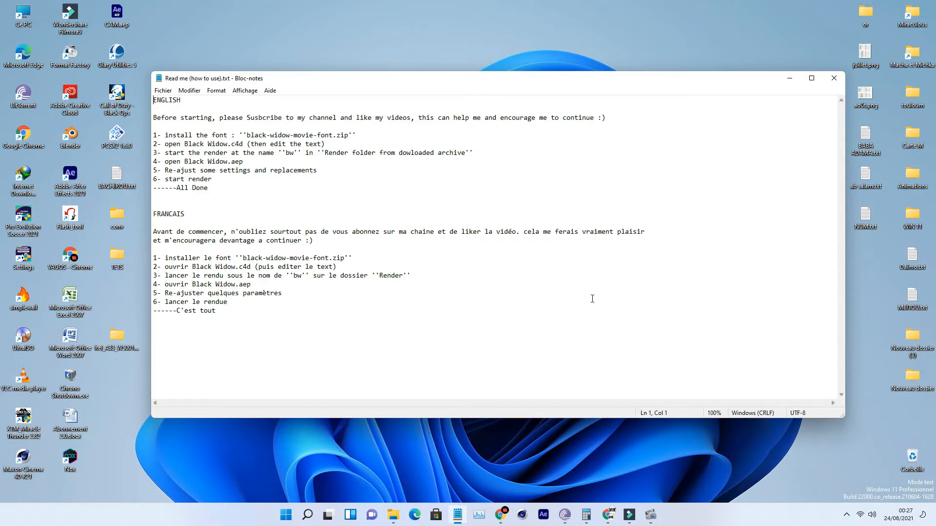
{"action": "left_click", "coordinate": [834, 78]}
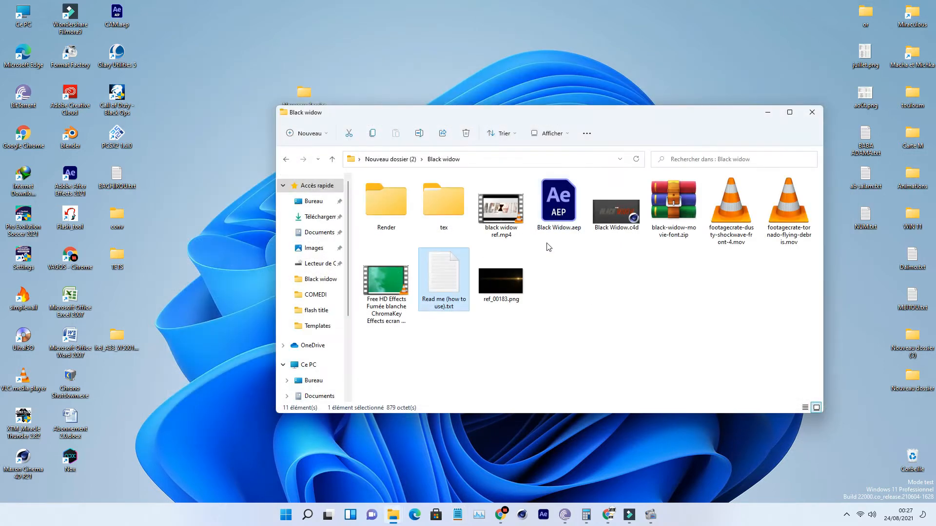
{"action": "double_click", "coordinate": [450, 277]}
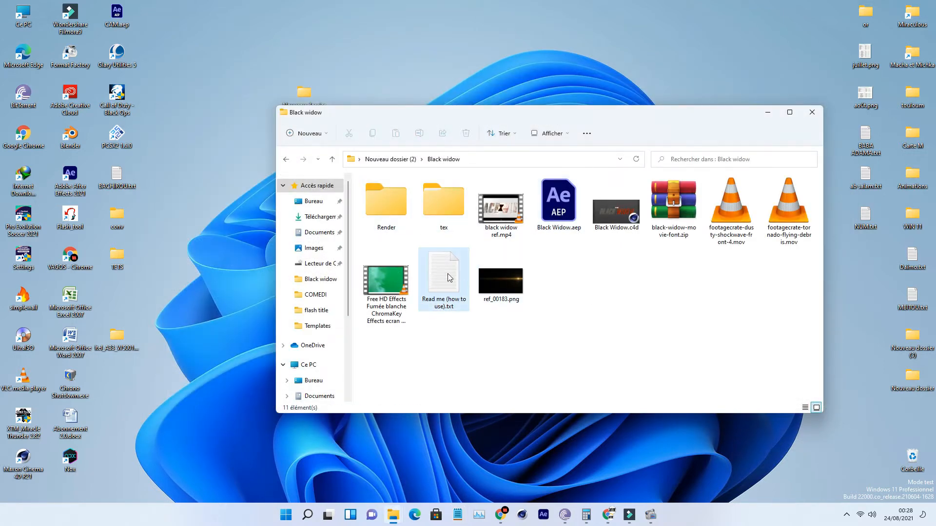
{"action": "left_click_drag", "start_coordinate": [160, 134], "coordinate": [287, 136]}
{"action": "left_click_drag", "start_coordinate": [382, 132], "coordinate": [164, 136]}
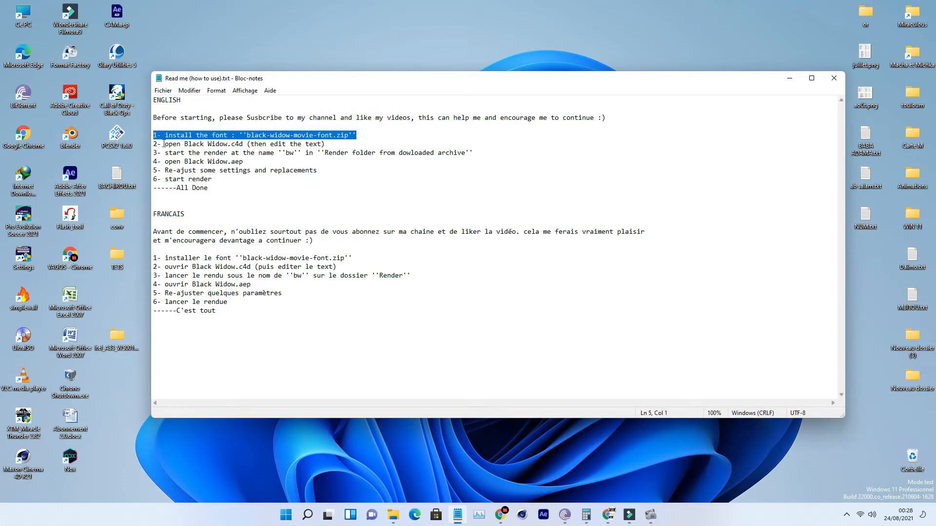
{"action": "left_click_drag", "start_coordinate": [354, 258], "coordinate": [187, 251]}
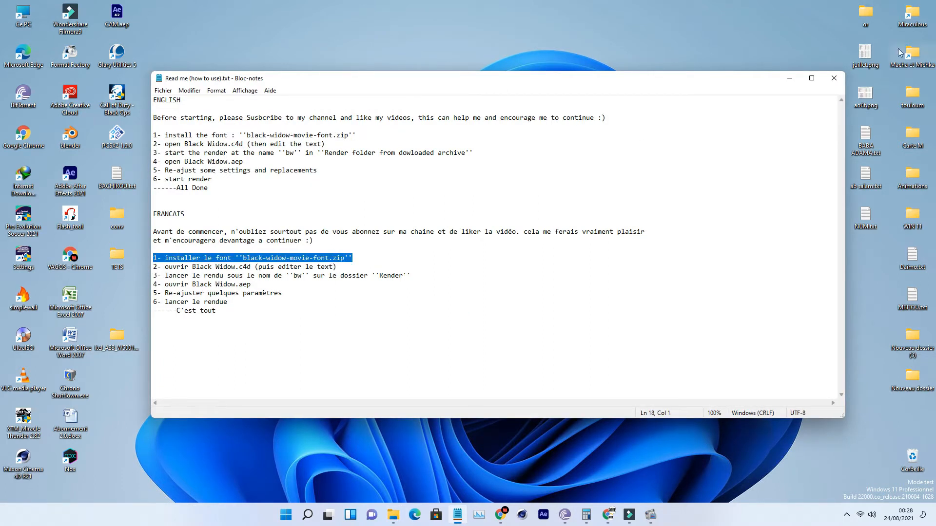
{"action": "left_click", "coordinate": [790, 78]}
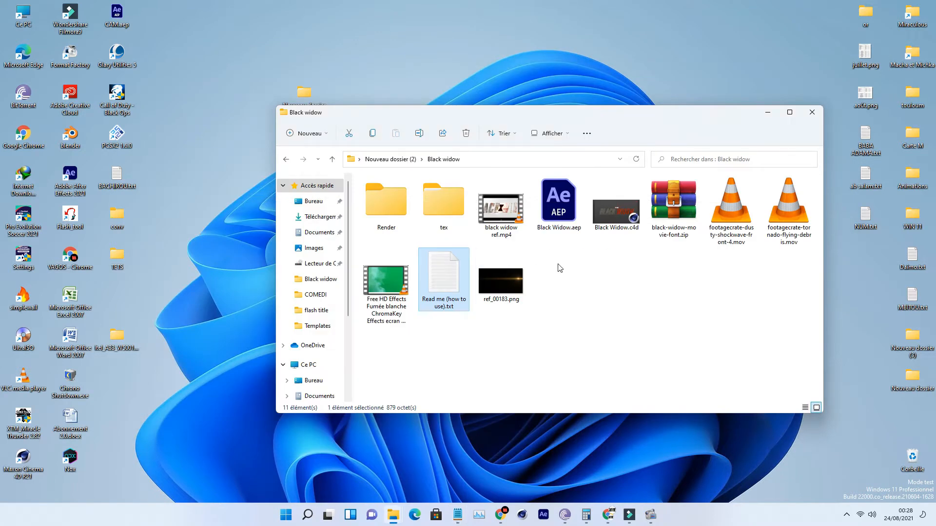
- Open black-widow-movie-font.zip and read the licence information in info.txt
{"action": "double_click", "coordinate": [661, 228]}
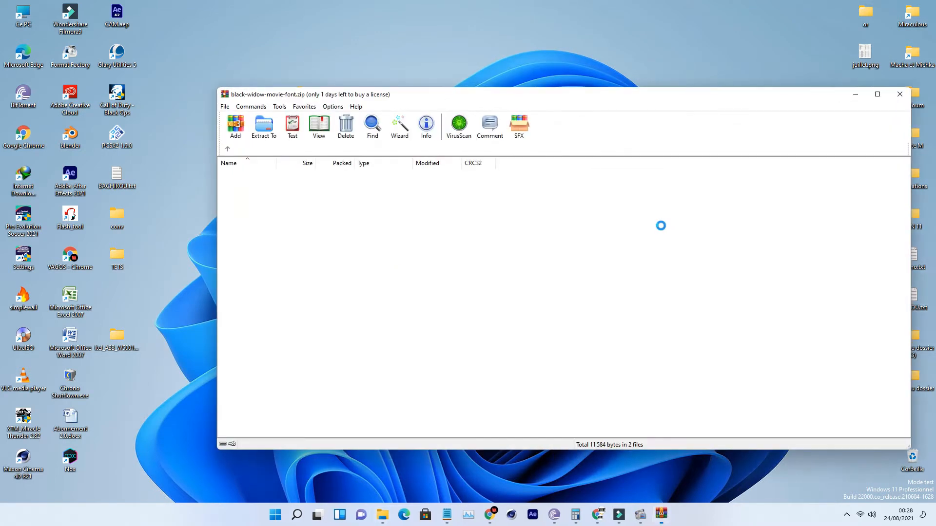
{"action": "left_click", "coordinate": [242, 194]}
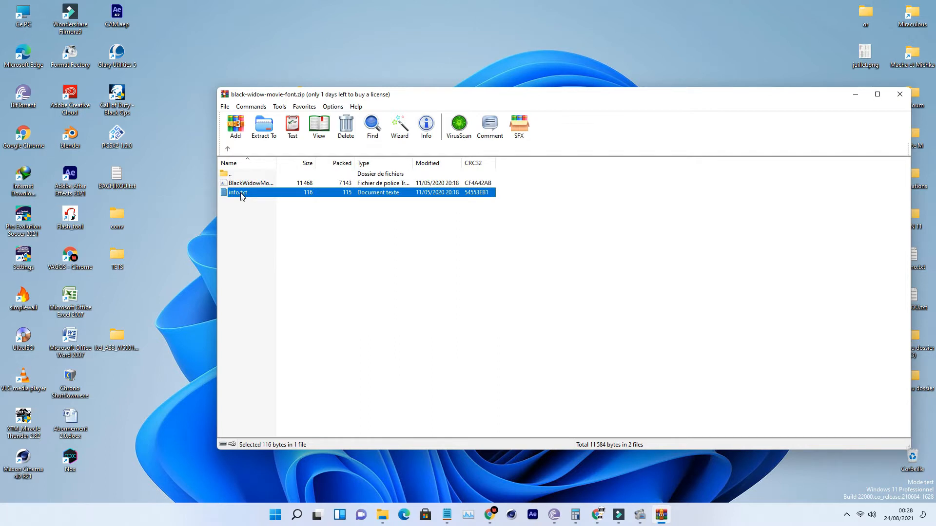
{"action": "double_click", "coordinate": [241, 194]}
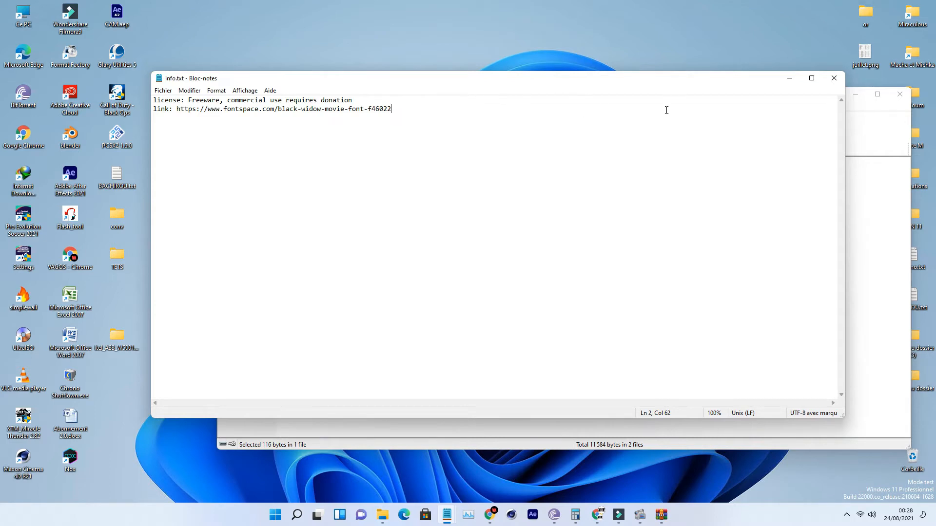
{"action": "left_click", "coordinate": [834, 78]}
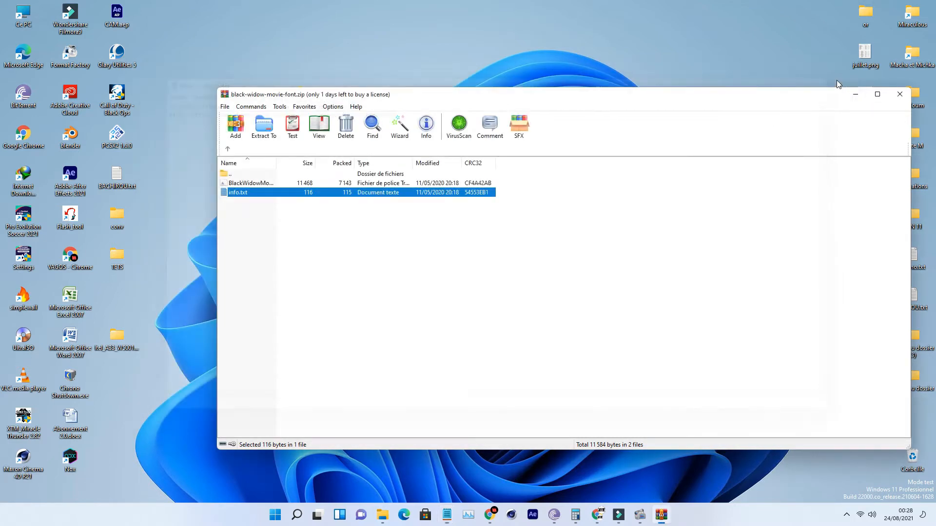
- Install the Black Widow Movie font from the archive, replacing the existing copy, and close the font preview and the archive
{"action": "left_click", "coordinate": [462, 234]}
{"action": "left_click", "coordinate": [267, 184]}
{"action": "double_click", "coordinate": [272, 186]}
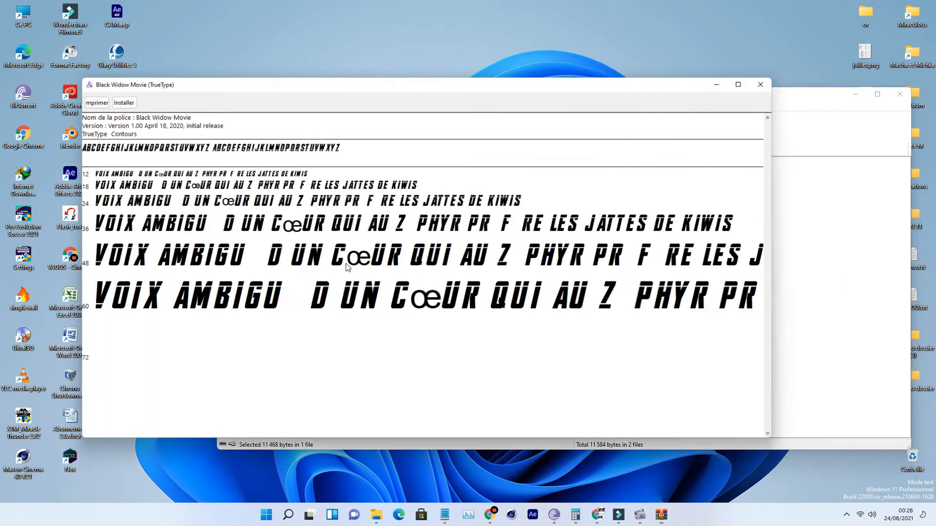
{"action": "left_click", "coordinate": [127, 103]}
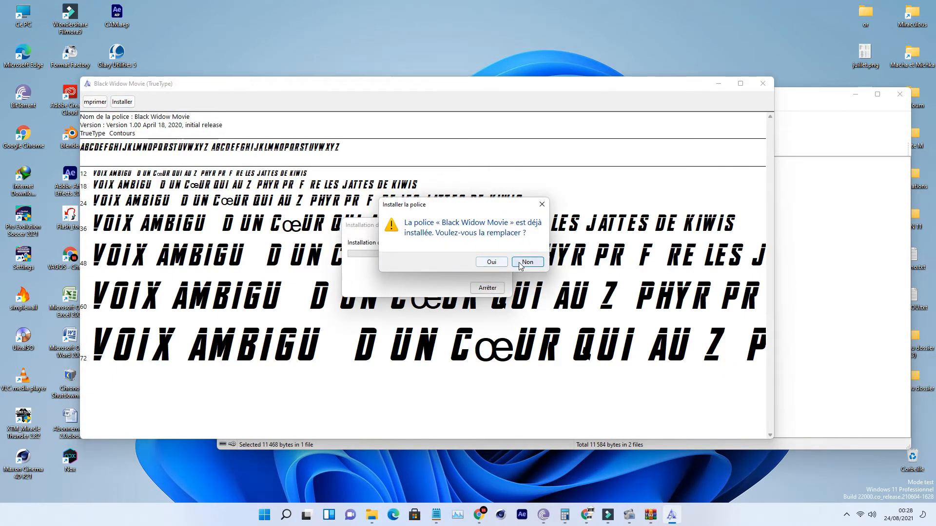
{"action": "left_click", "coordinate": [497, 264]}
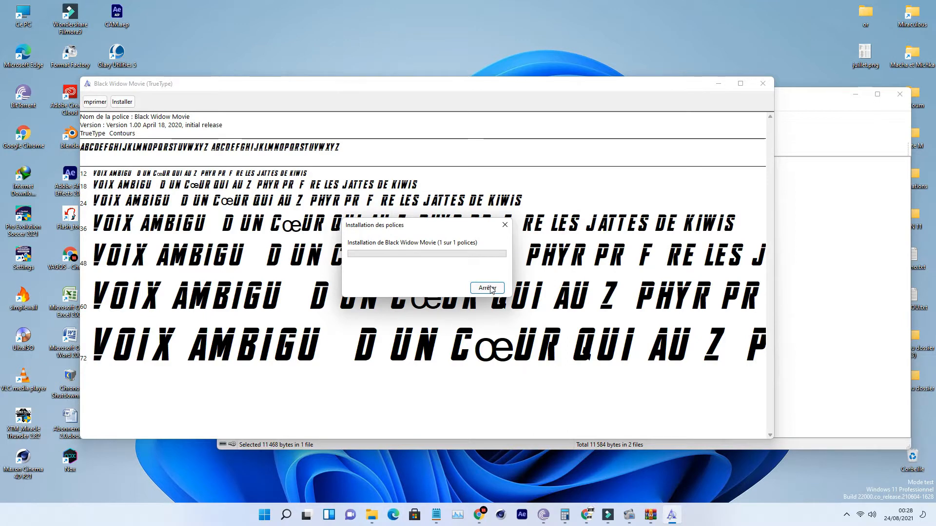
{"action": "left_click", "coordinate": [763, 84]}
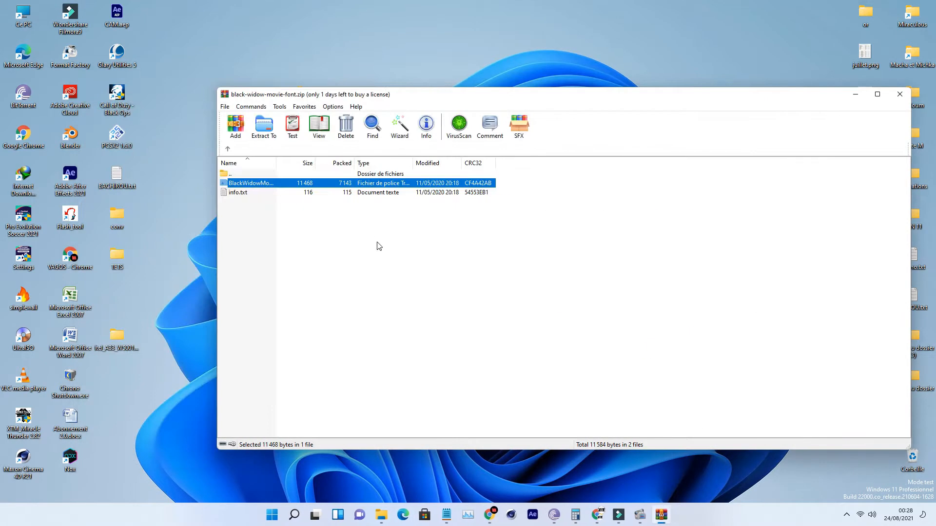
{"action": "left_click", "coordinate": [900, 95]}
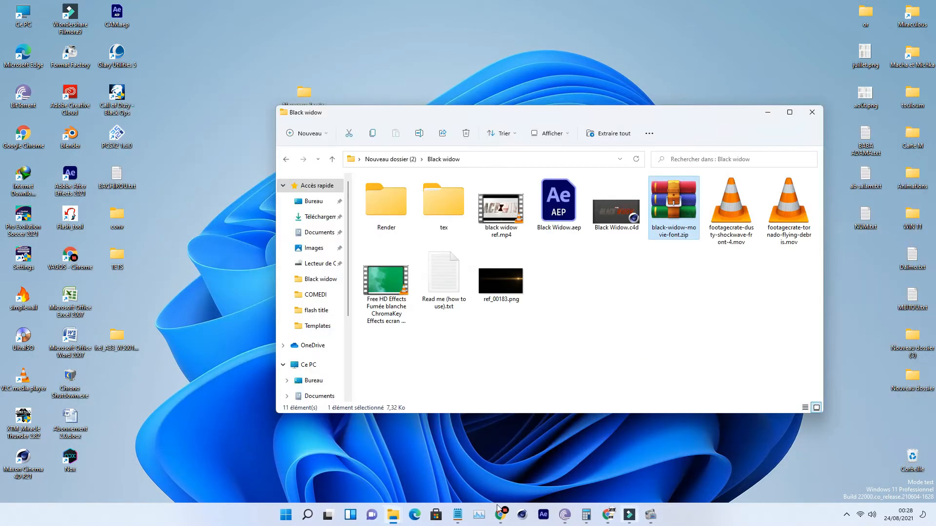
- Review the second French instruction in the Read me file, then open Black Widow.c4d in Cinema 4D and dismiss the Quick Start dialog
{"action": "left_click", "coordinate": [461, 515]}
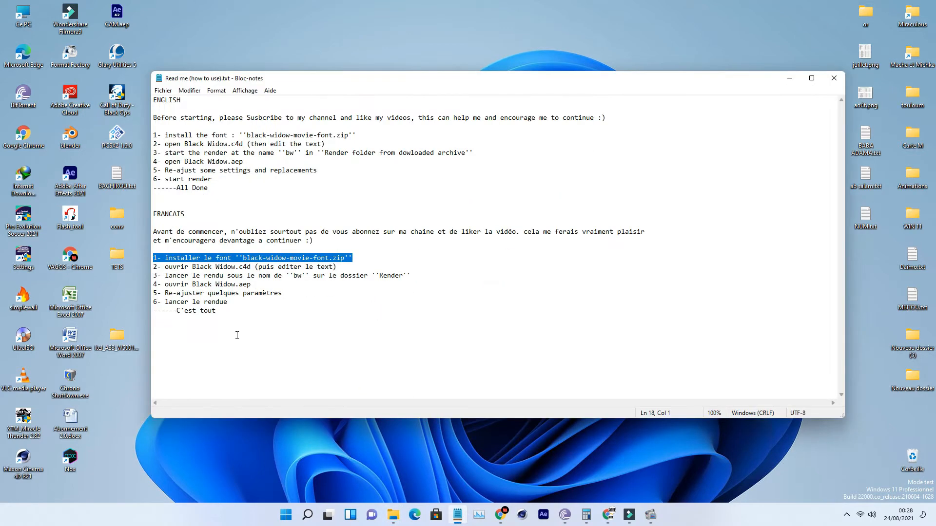
{"action": "left_click_drag", "start_coordinate": [164, 271], "coordinate": [343, 270]}
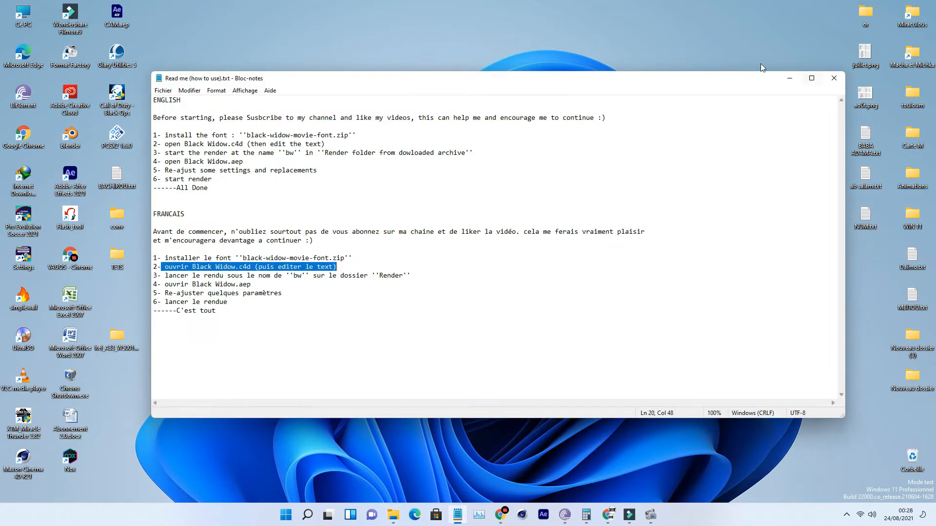
{"action": "left_click", "coordinate": [790, 78]}
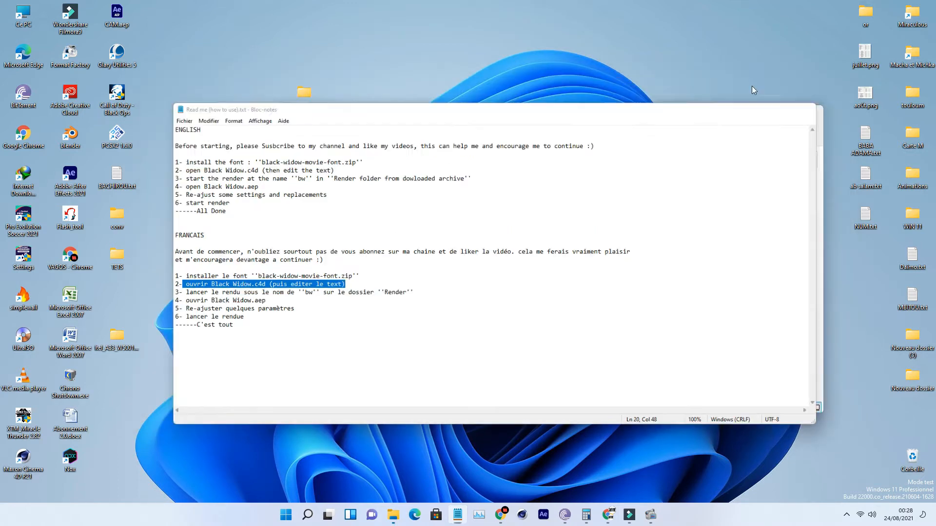
{"action": "double_click", "coordinate": [602, 232]}
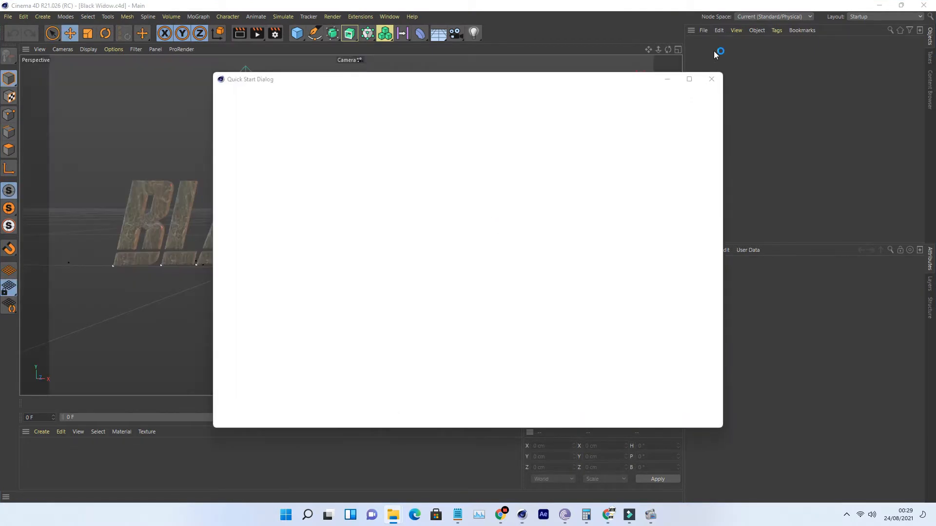
{"action": "left_click", "coordinate": [711, 80]}
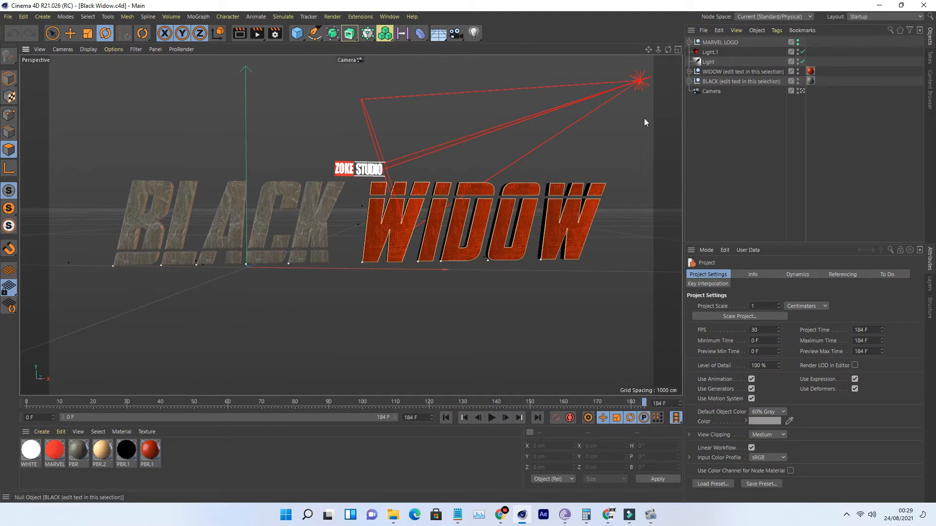
- Preview the title animation from frame 0, then go to the last frame, 184
{"action": "left_click_drag", "start_coordinate": [639, 401], "coordinate": [20, 400]}
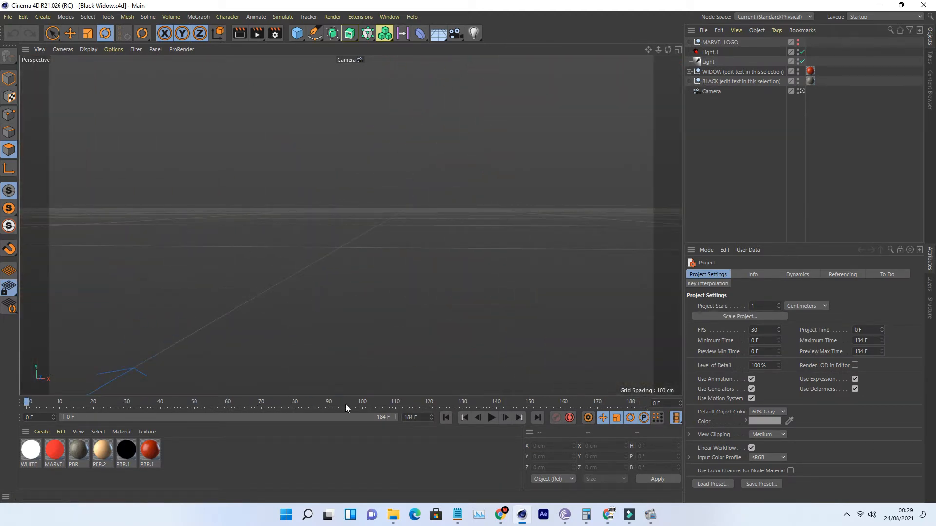
{"action": "left_click", "coordinate": [492, 417]}
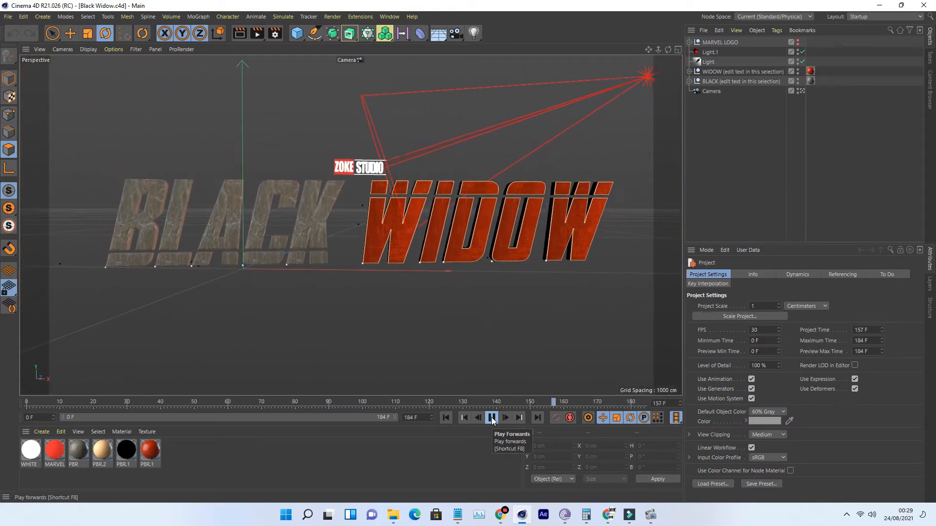
{"action": "left_click", "coordinate": [491, 418]}
{"action": "left_click", "coordinate": [506, 418]}
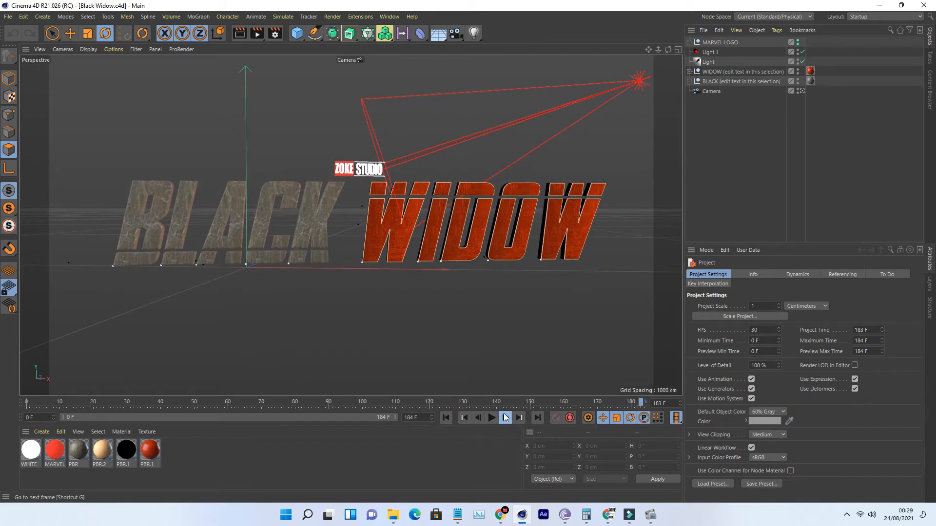
{"action": "left_click", "coordinate": [505, 418]}
{"action": "left_click", "coordinate": [237, 207]}
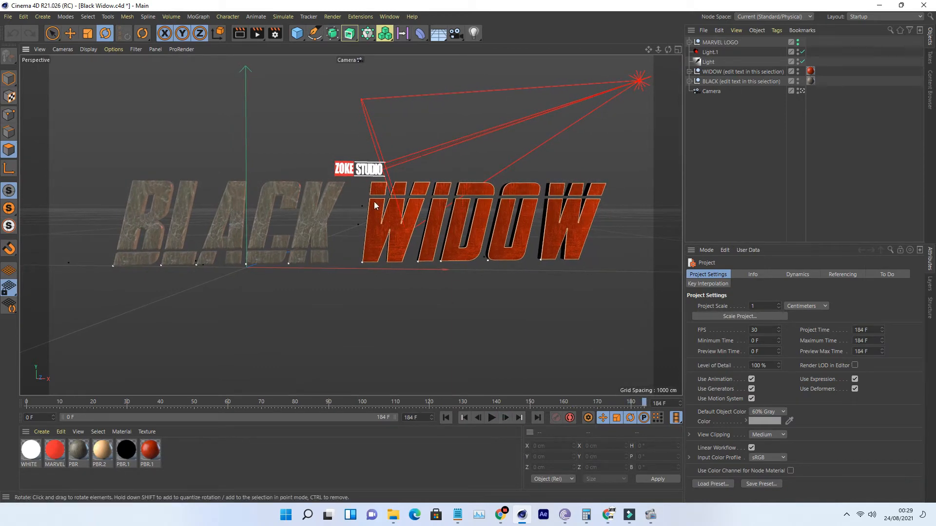
{"action": "left_click", "coordinate": [732, 108]}
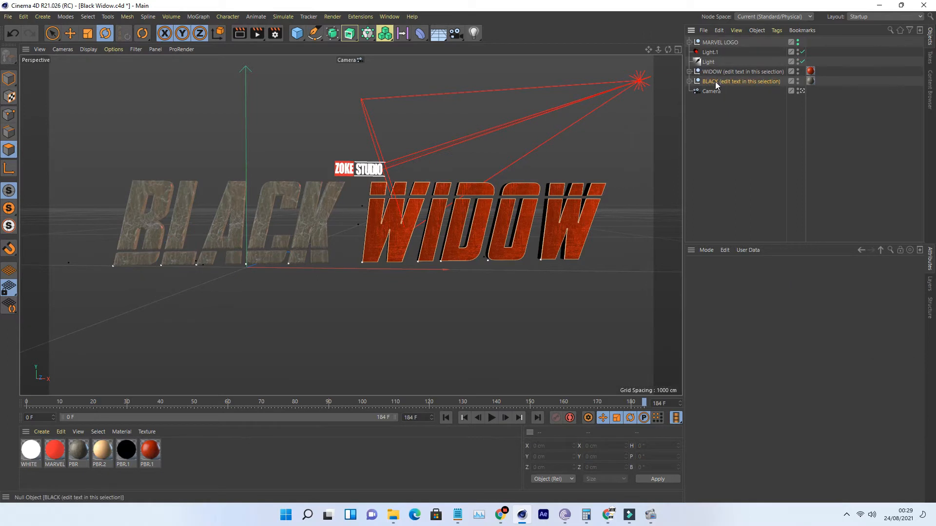
- Expand the BLACK group and change the text of its first letter, B, to Z
{"action": "left_click", "coordinate": [715, 81]}
{"action": "left_click", "coordinate": [689, 82]}
{"action": "left_click", "coordinate": [712, 100]}
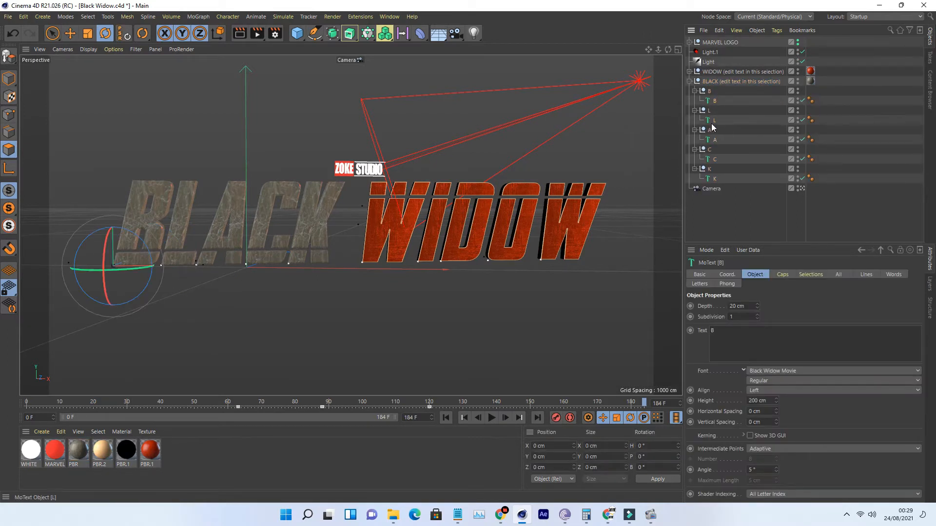
{"action": "left_click", "coordinate": [713, 120]}
{"action": "left_click", "coordinate": [714, 100]}
{"action": "left_click", "coordinate": [607, 319]}
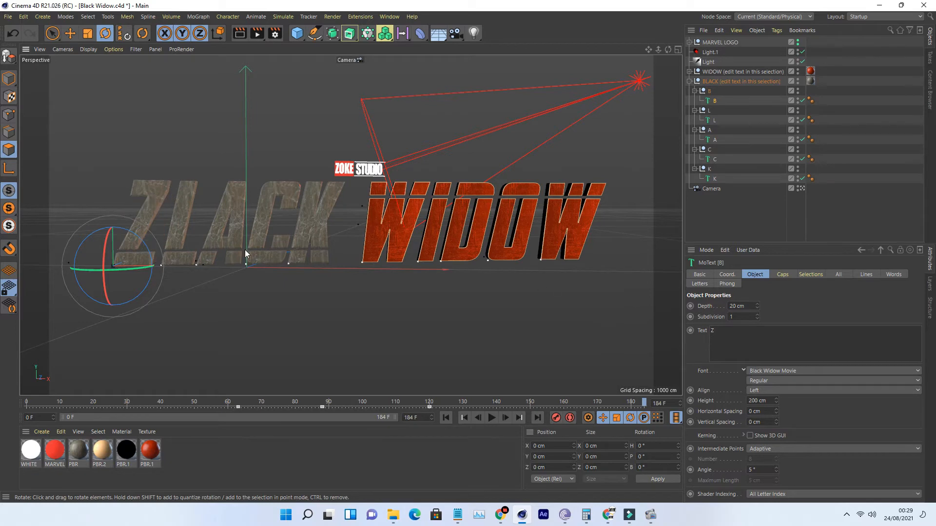
- In the BLACK group, change the L letter's text to O and the A letter's text to K
{"action": "left_click", "coordinate": [714, 121]}
{"action": "left_click", "coordinate": [710, 331]}
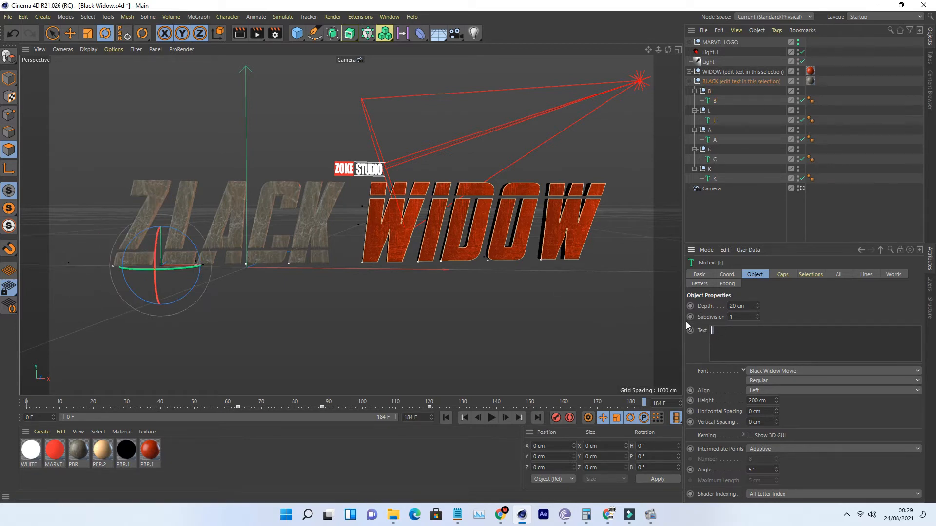
{"action": "type", "text": "O"}
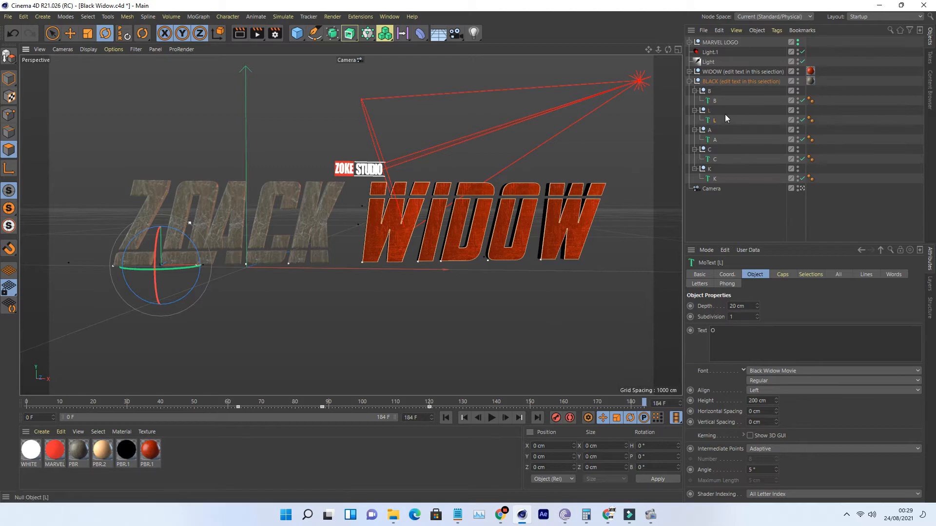
{"action": "left_click", "coordinate": [714, 140]}
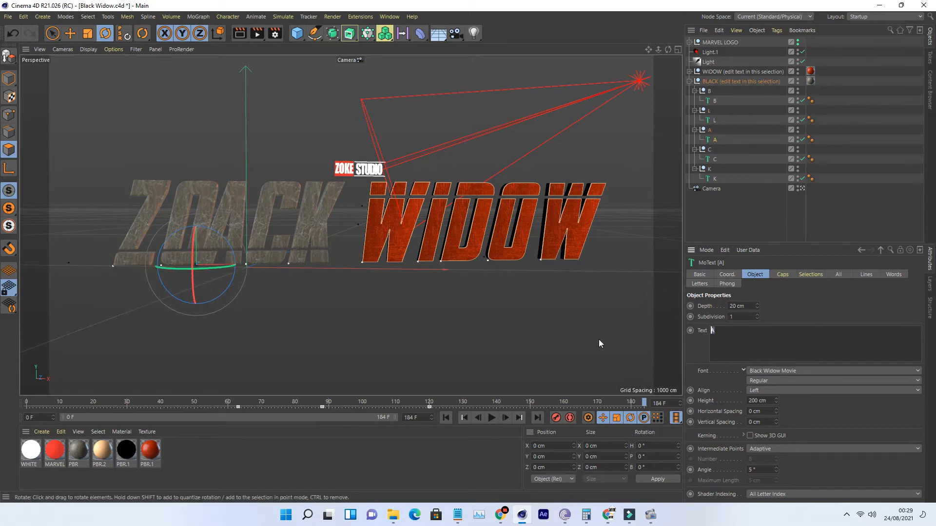
{"action": "type", "text": "K"}
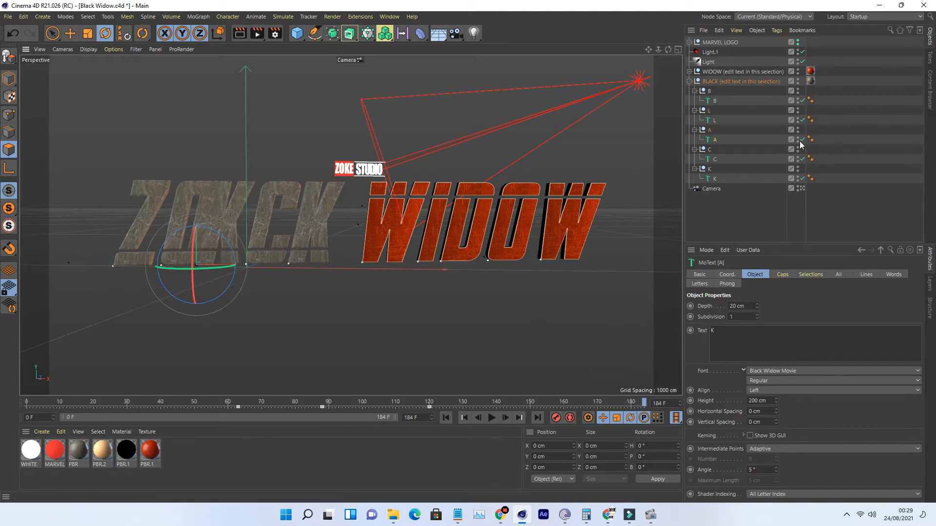
- Change the text of the C and K letters to E, and hide the C null to remove the extra fourth letter
{"action": "left_click", "coordinate": [714, 160]}
{"action": "double_click", "coordinate": [713, 330]}
{"action": "type", "text": "E"}
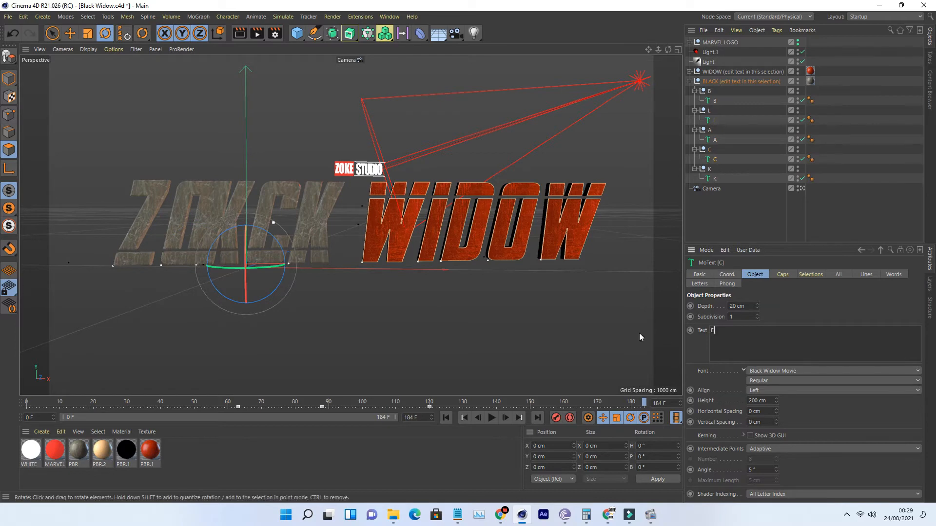
{"action": "left_click", "coordinate": [713, 178]}
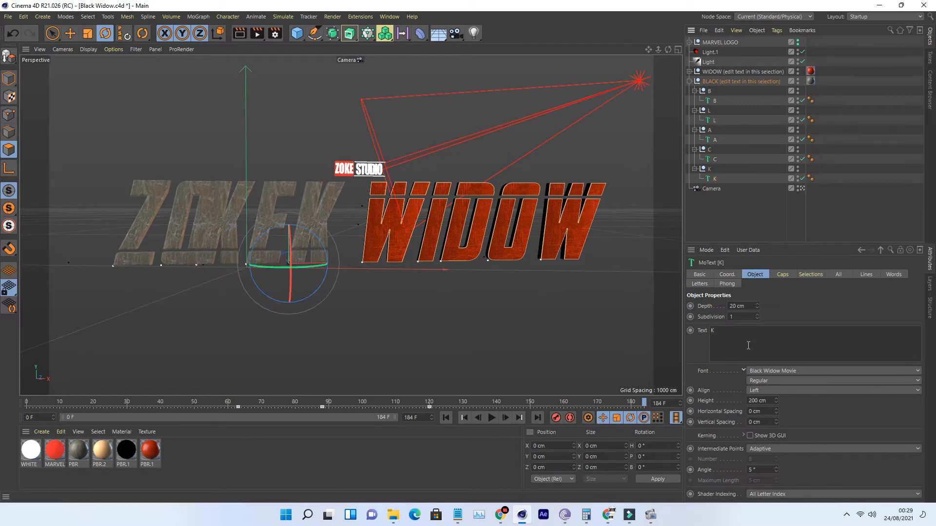
{"action": "double_click", "coordinate": [712, 330]}
{"action": "type", "text": "F"}
{"action": "left_click", "coordinate": [726, 152]}
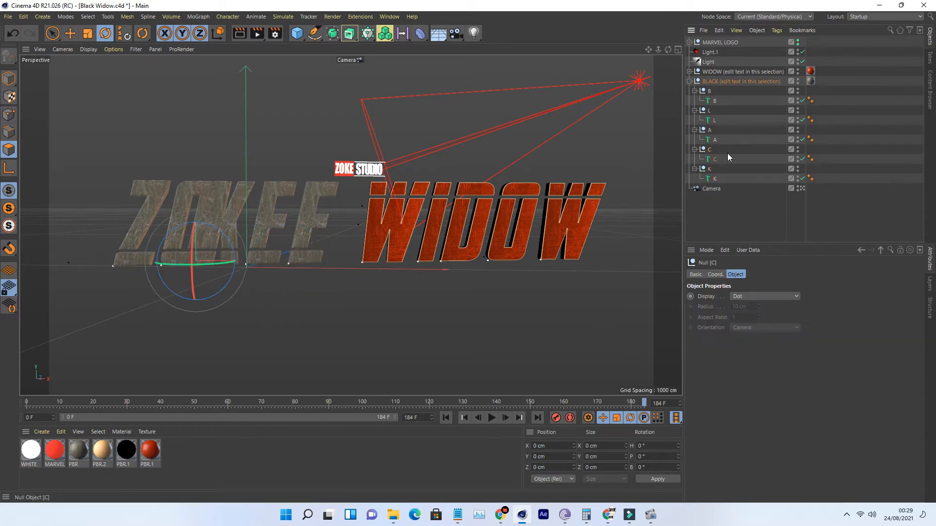
{"action": "left_click", "coordinate": [798, 148]}
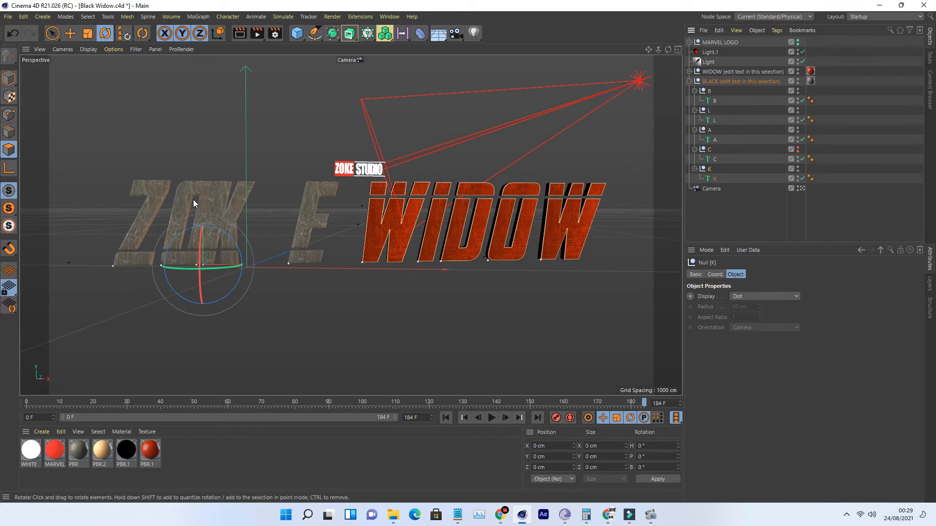
- Move the K, O and Z letters along the X axis to even out the spacing around the hidden letter's gap
{"action": "left_click", "coordinate": [708, 92]}
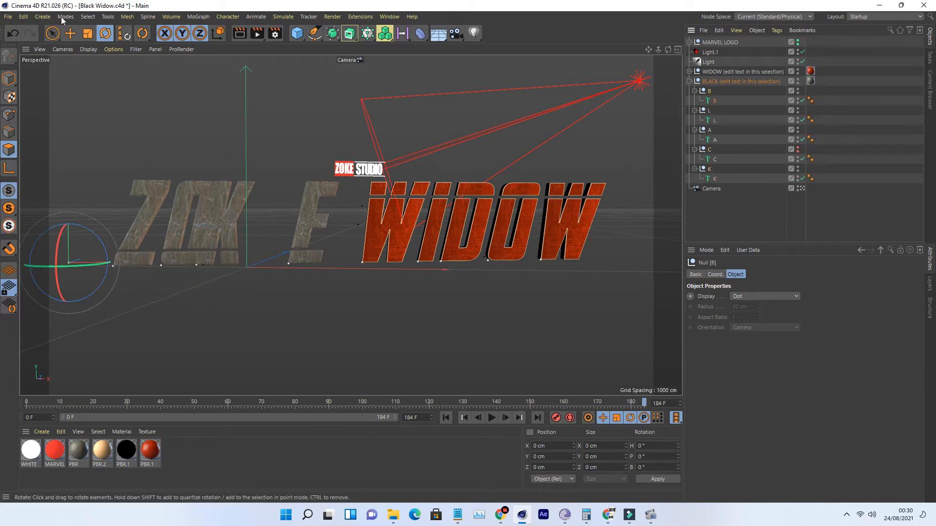
{"action": "left_click", "coordinate": [70, 33]}
{"action": "left_click", "coordinate": [717, 120]}
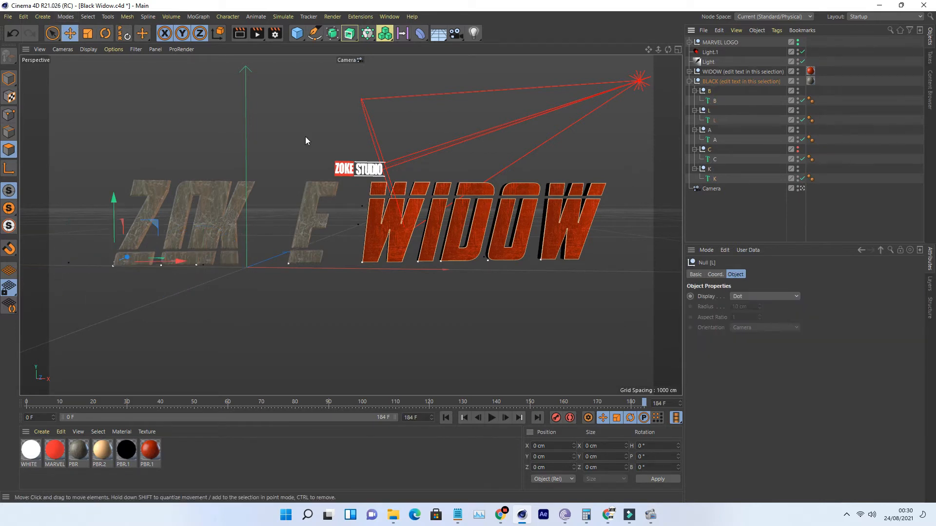
{"action": "left_click", "coordinate": [714, 159]}
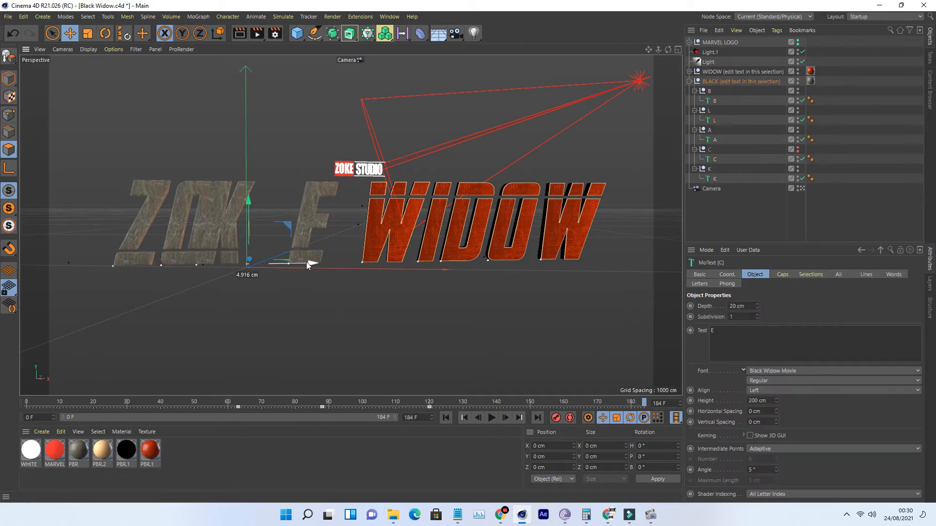
{"action": "left_click", "coordinate": [710, 130]}
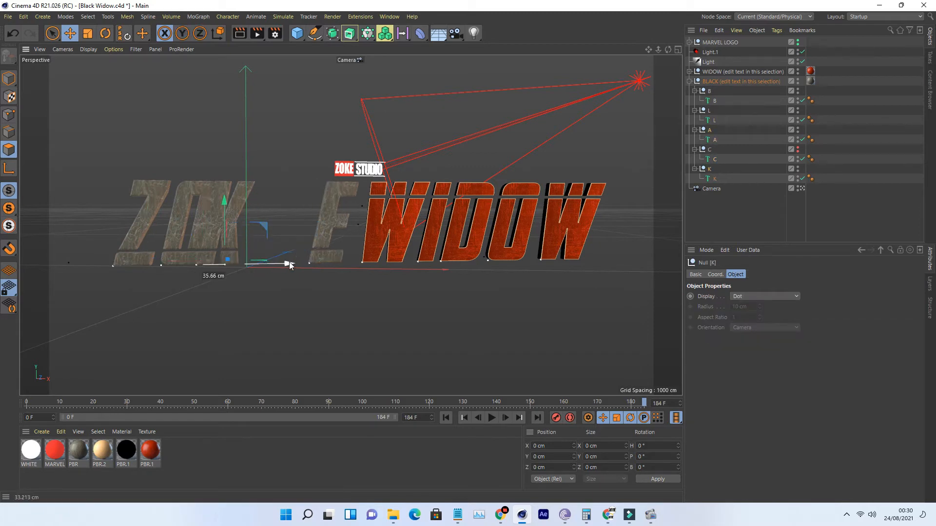
{"action": "left_click", "coordinate": [710, 110]}
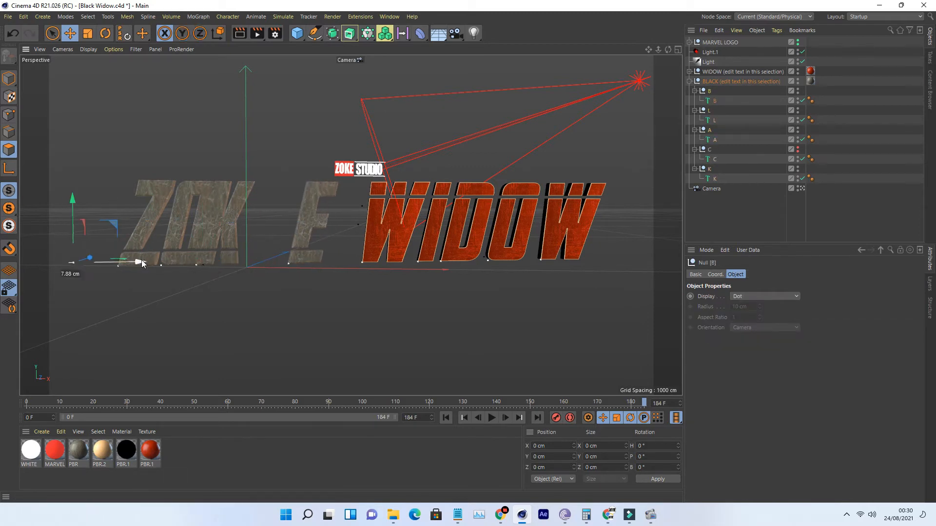
{"action": "left_click_drag", "start_coordinate": [170, 263], "coordinate": [242, 261]}
{"action": "left_click_drag", "start_coordinate": [182, 261], "coordinate": [204, 262]}
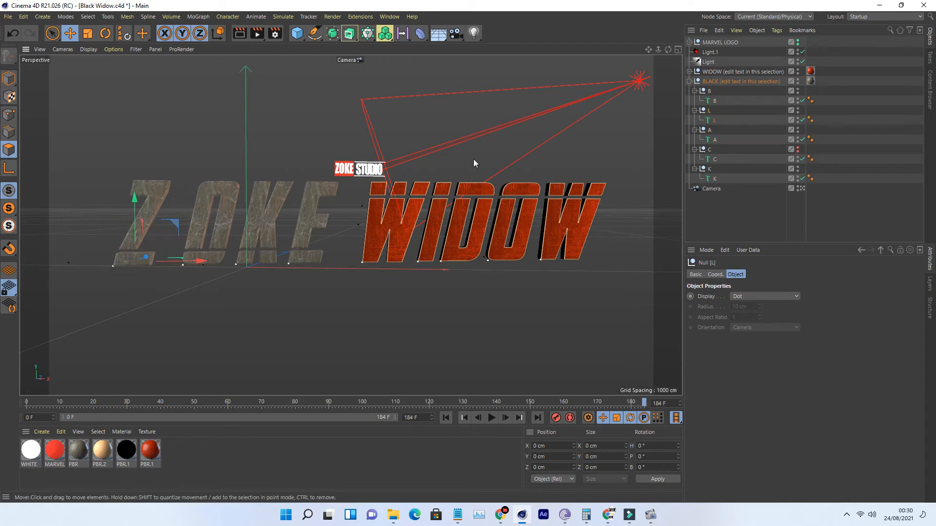
{"action": "left_click", "coordinate": [709, 91]}
{"action": "left_click_drag", "start_coordinate": [139, 263], "coordinate": [157, 264]}
- Collapse the BLACK group, expand the WIDOW group and replace its letters with s, t, u and d in list order
{"action": "left_click", "coordinate": [711, 72]}
{"action": "left_click", "coordinate": [689, 81]}
{"action": "left_click", "coordinate": [689, 71]}
{"action": "left_click", "coordinate": [716, 90]}
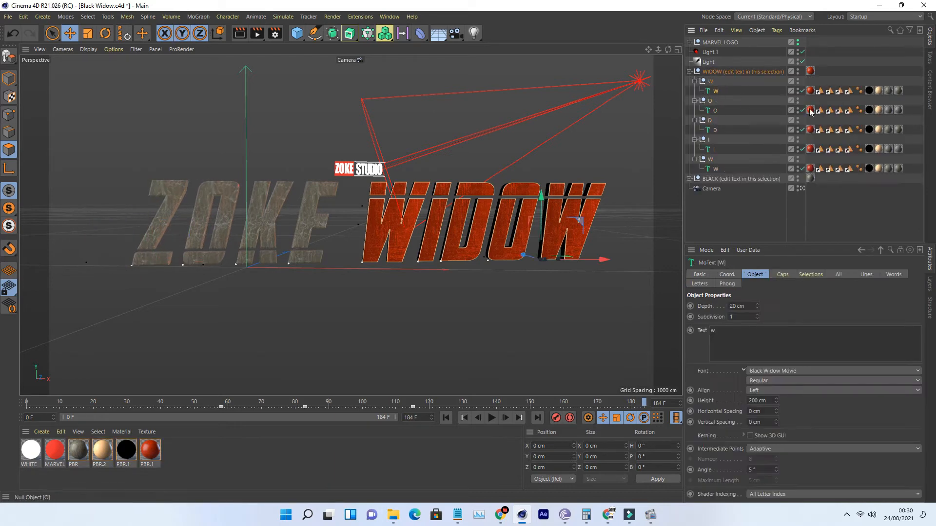
{"action": "left_click", "coordinate": [715, 111]}
{"action": "left_click_drag", "start_coordinate": [726, 337], "coordinate": [702, 337]}
{"action": "type", "text": "t"}
{"action": "left_click", "coordinate": [714, 131]}
{"action": "type", "text": "u"}
{"action": "left_click", "coordinate": [714, 150]}
{"action": "type", "text": "d"}
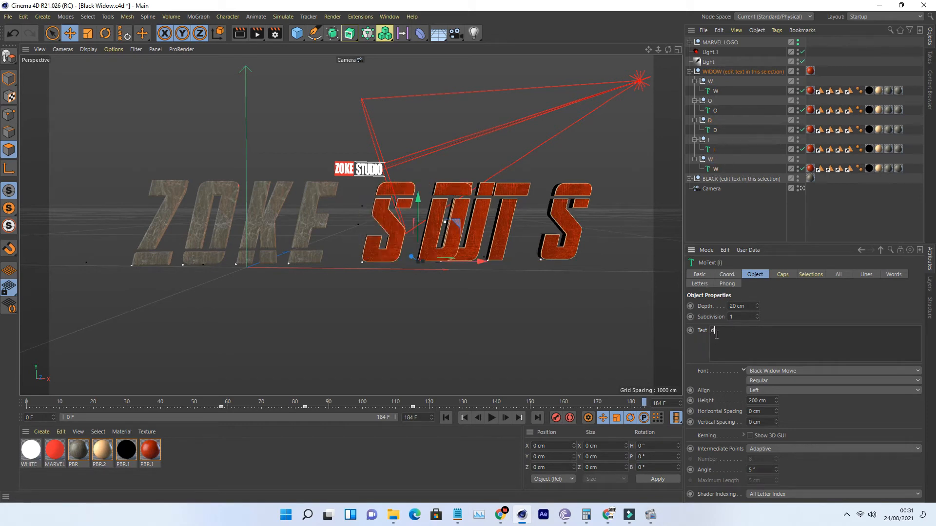
- Change the WIDOW group's O letter to d and its first-listed W to i so the red word reads STUDI
{"action": "left_click", "coordinate": [715, 111]}
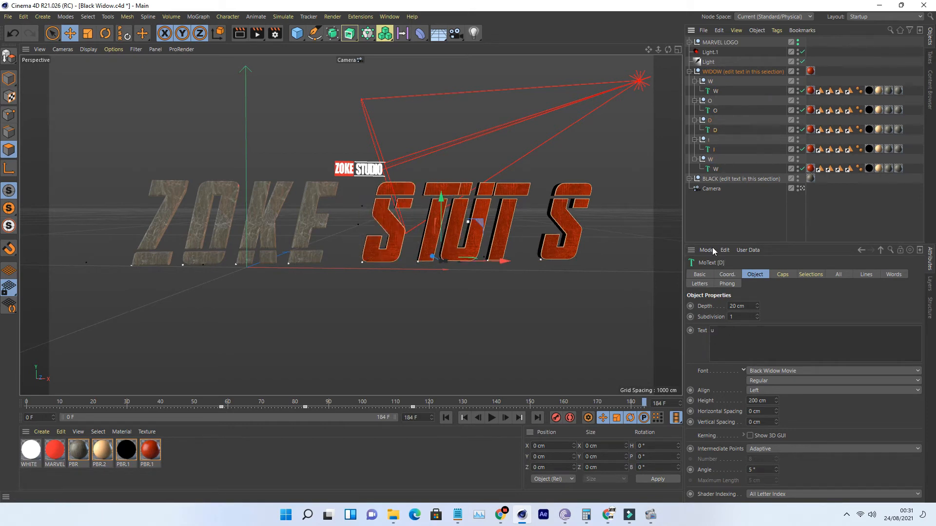
{"action": "type", "text": "d"}
{"action": "left_click", "coordinate": [714, 92]}
{"action": "left_click_drag", "start_coordinate": [726, 337], "coordinate": [688, 338]}
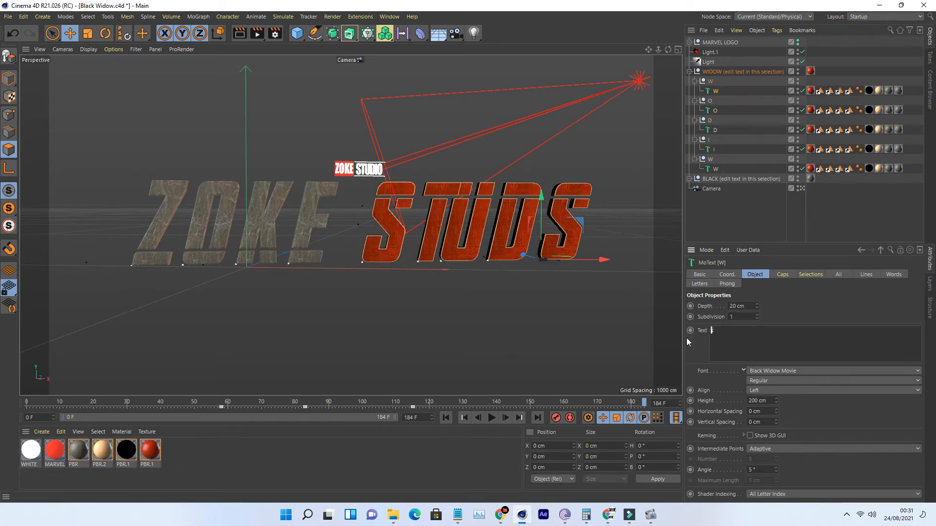
{"action": "type", "text": "i"}
- Expand the MARVEL LOGO group and change the MARVEL text to TEST and the STUDIOS text to UN
{"action": "left_click", "coordinate": [689, 42]}
{"action": "left_click", "coordinate": [732, 62]}
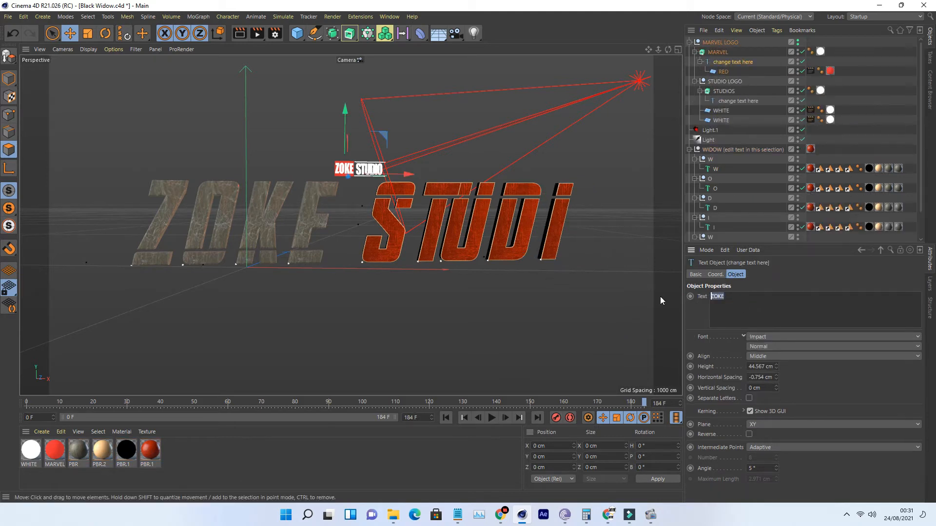
{"action": "left_click", "coordinate": [742, 298]}
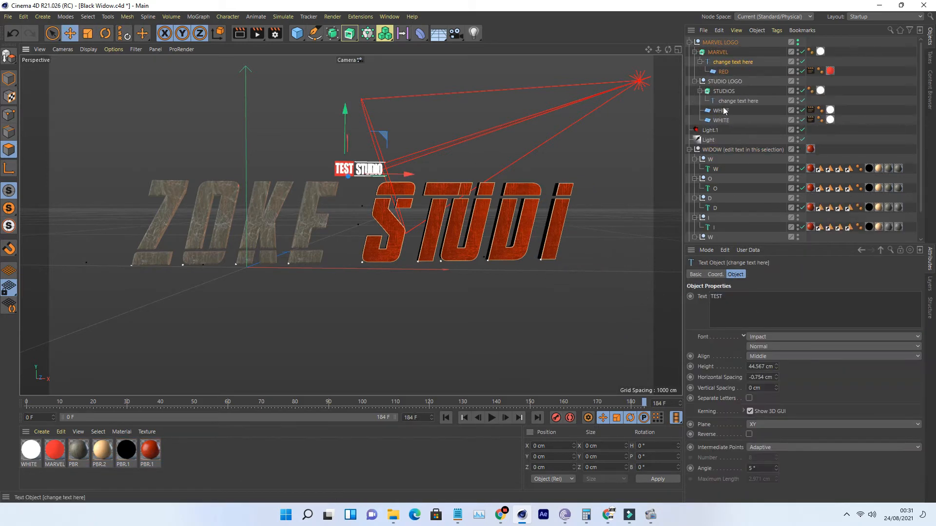
{"action": "left_click", "coordinate": [735, 101]}
{"action": "left_click", "coordinate": [769, 302]}
{"action": "key", "text": "ctrl+a"}
{"action": "type", "text": "UN"}
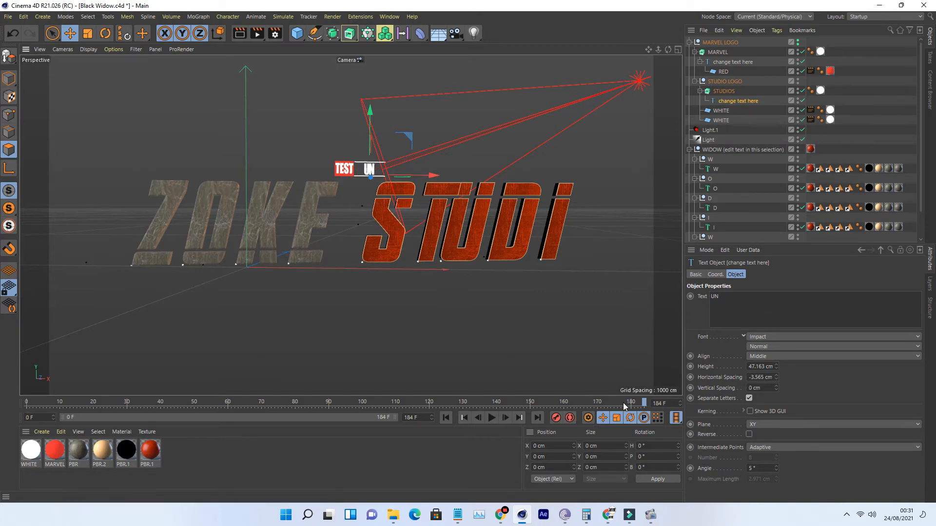
- Play the animation from frame 0 to check the edited title and logo text, stopping near the end
{"action": "left_click_drag", "start_coordinate": [634, 403], "coordinate": [1, 407]}
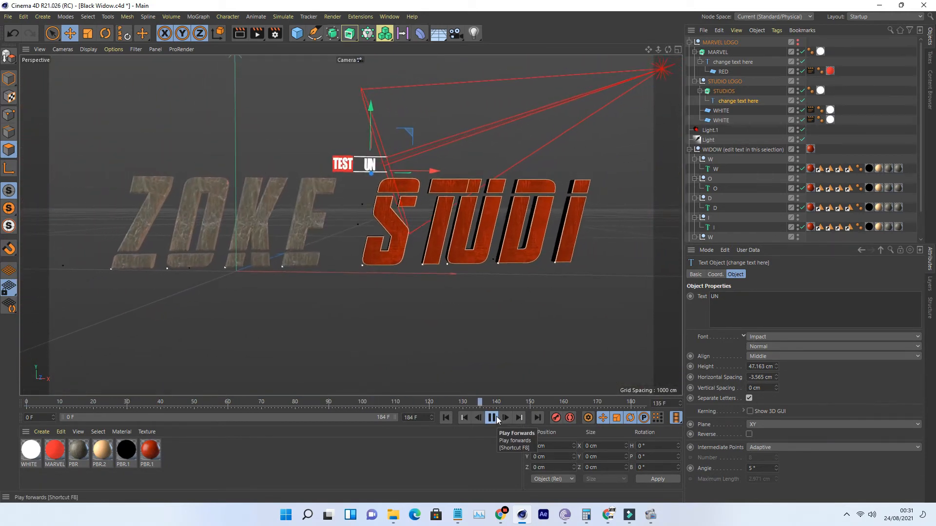
{"action": "left_click", "coordinate": [497, 417]}
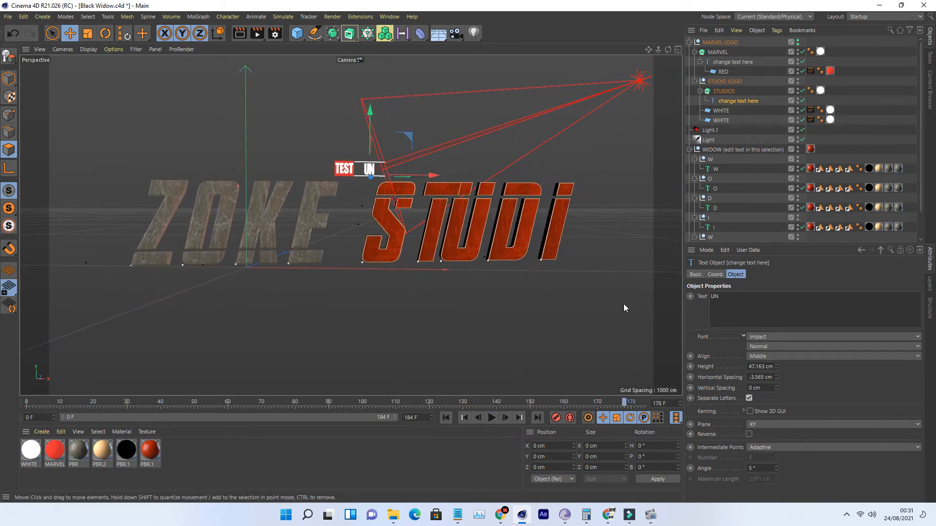
- Undo the logo text edits, the WIDOW letter changes and the spacing moves of the BLACK letters
{"action": "key", "text": "ctrl+z"}
{"action": "key", "text": "ctrl+z"}
{"action": "key", "text": "ctrl+z"}
{"action": "key", "text": "ctrl+z"}
{"action": "key", "text": "ctrl+z"}
{"action": "key", "text": "ctrl+z"}
{"action": "key", "text": "ctrl+z"}
{"action": "key", "text": "ctrl+z"}
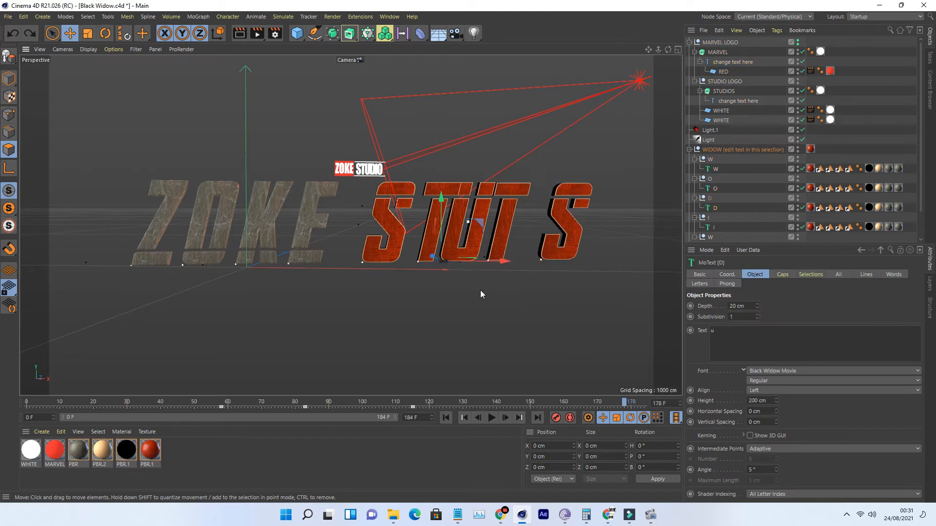
{"action": "key", "text": "ctrl+z"}
{"action": "key", "text": "ctrl+z"}
{"action": "key", "text": "ctrl+z"}
{"action": "key", "text": "ctrl+z"}
{"action": "key", "text": "ctrl+z"}
{"action": "key", "text": "ctrl+z"}
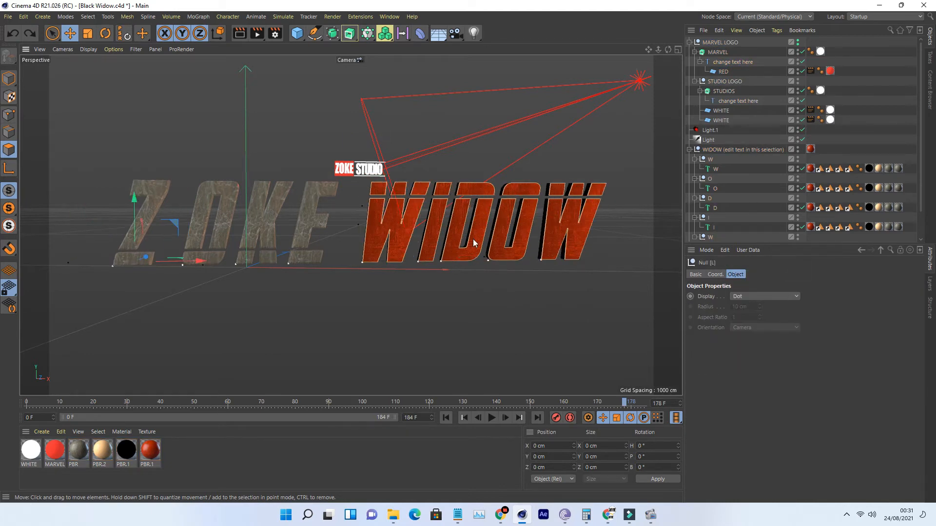
{"action": "key", "text": "ctrl+z"}
{"action": "key", "text": "ctrl+z"}
{"action": "key", "text": "ctrl+z"}
{"action": "key", "text": "ctrl+z"}
{"action": "key", "text": "ctrl+z"}
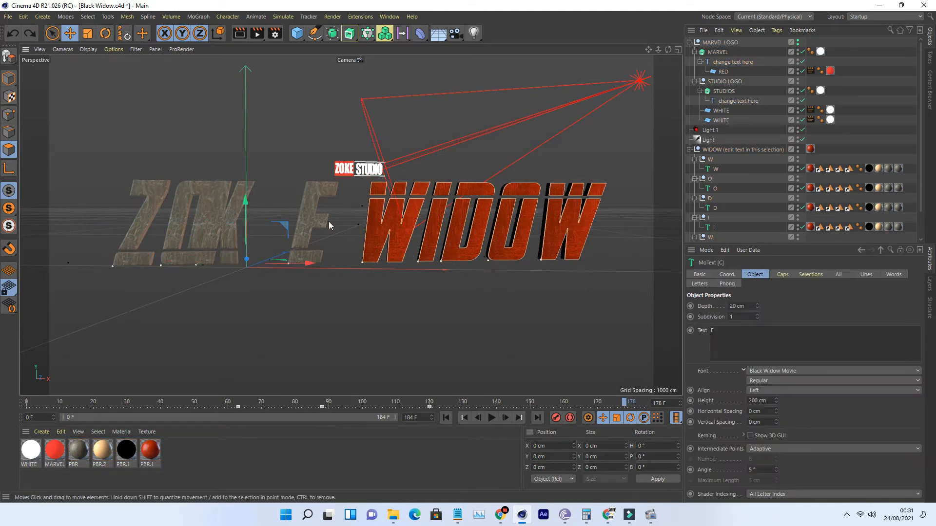
- Close Cinema 4D without saving the changes to Black Widow.c4d
{"action": "left_click", "coordinate": [923, 5]}
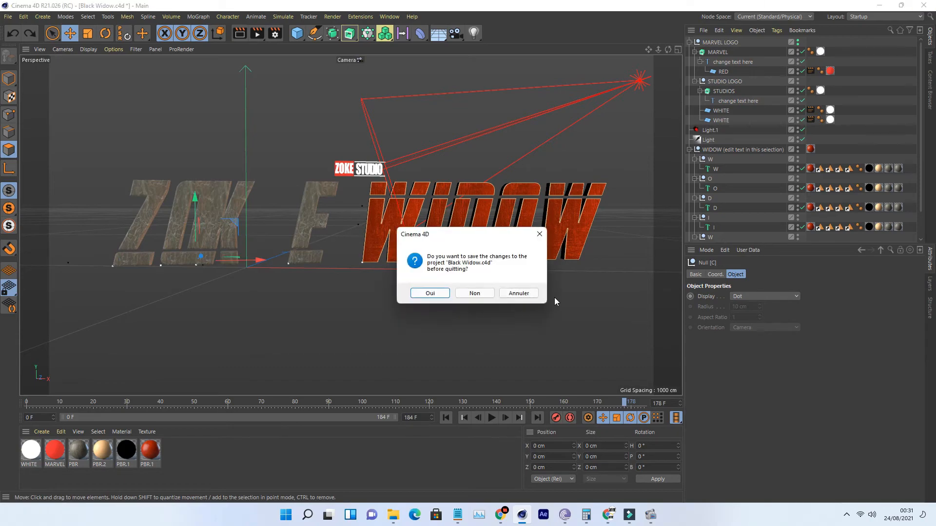
{"action": "left_click", "coordinate": [475, 294]}
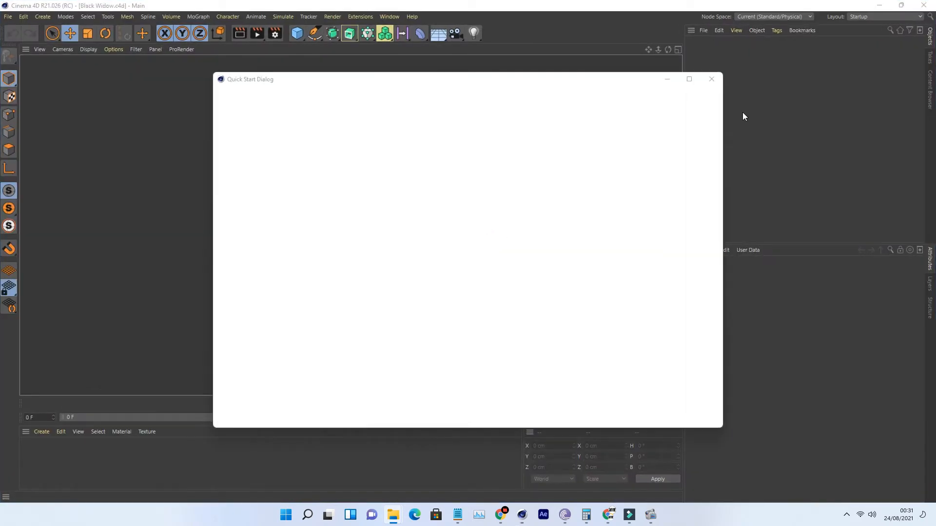
- Dismiss the Quick Start dialog and consult instruction 3 in the read-me file about the render's name and folder
{"action": "left_click", "coordinate": [711, 80]}
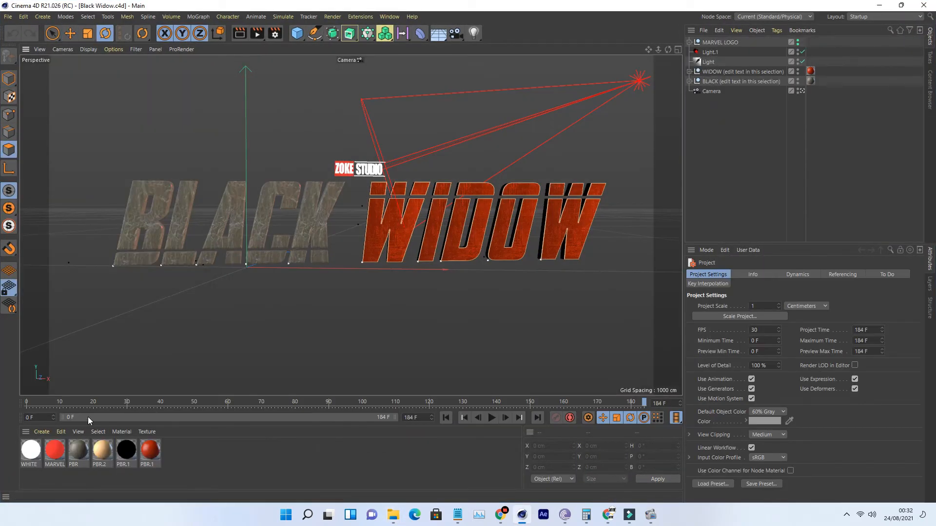
{"action": "left_click_drag", "start_coordinate": [574, 402], "coordinate": [608, 402]}
{"action": "left_click", "coordinate": [459, 513]}
{"action": "left_click", "coordinate": [232, 284]}
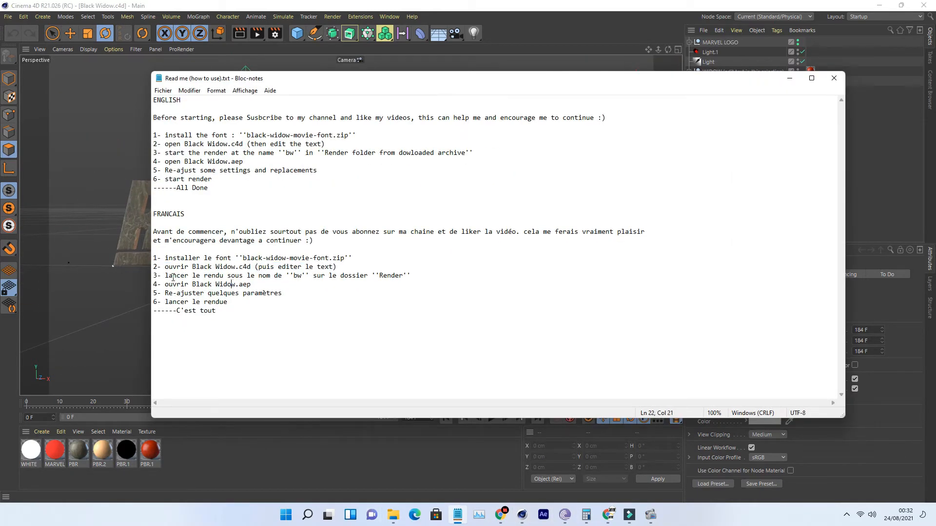
{"action": "left_click_drag", "start_coordinate": [155, 276], "coordinate": [413, 276]}
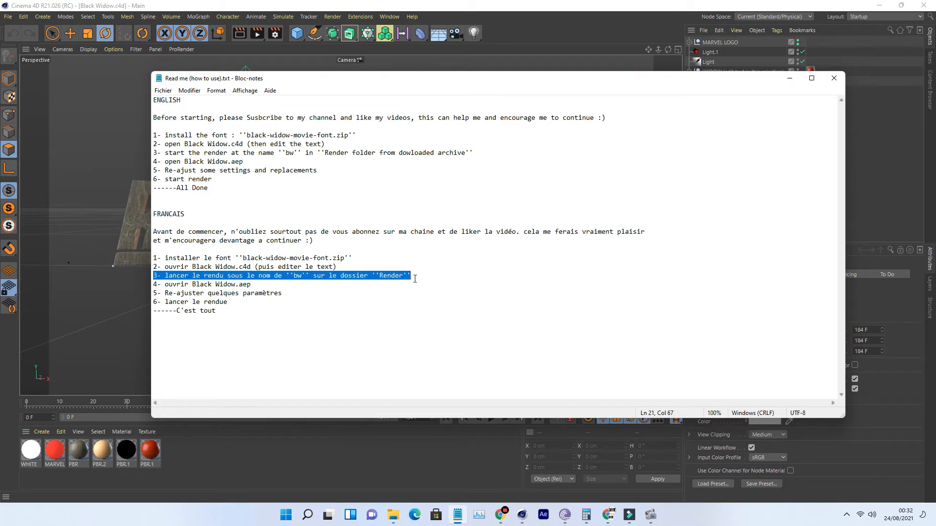
{"action": "left_click", "coordinate": [191, 276]}
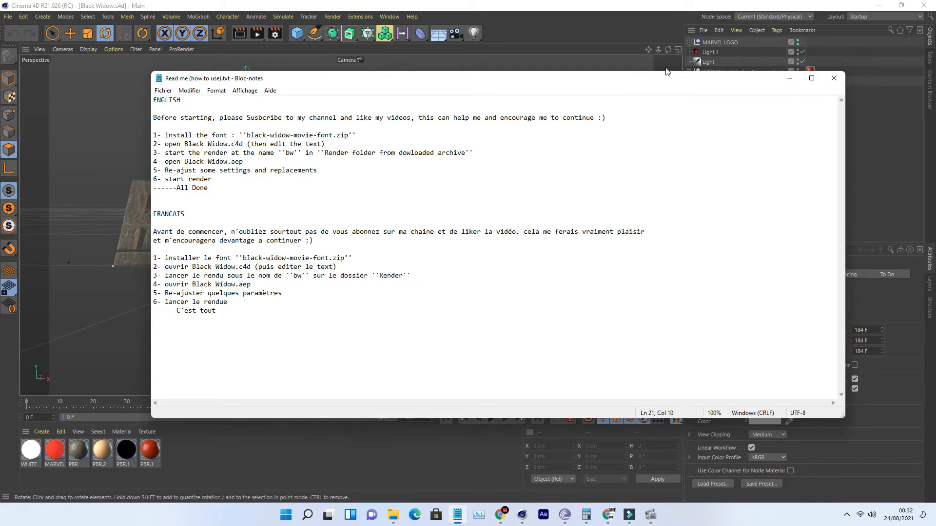
{"action": "left_click", "coordinate": [790, 78]}
- Open the file chooser for the render's save path and browse to Nouveau dossier (2) on the desktop
{"action": "left_click", "coordinate": [275, 33]}
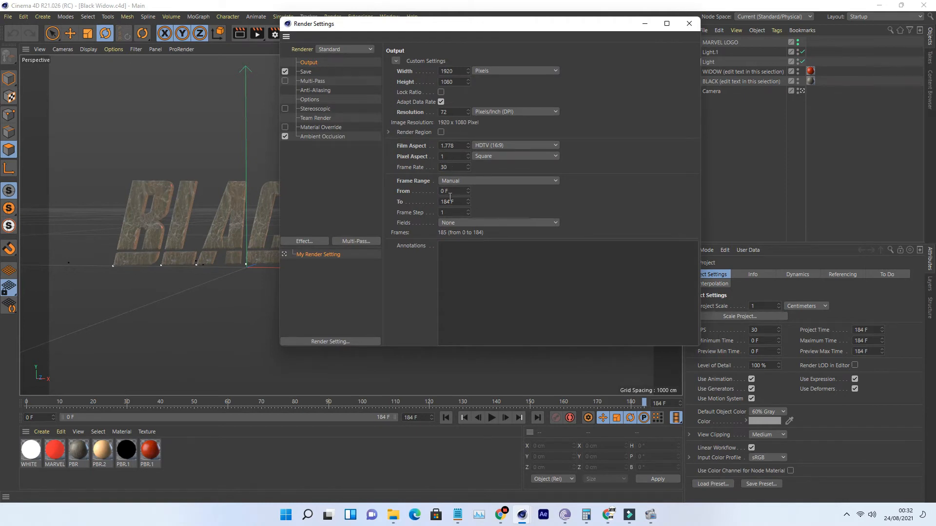
{"action": "left_click", "coordinate": [306, 72]}
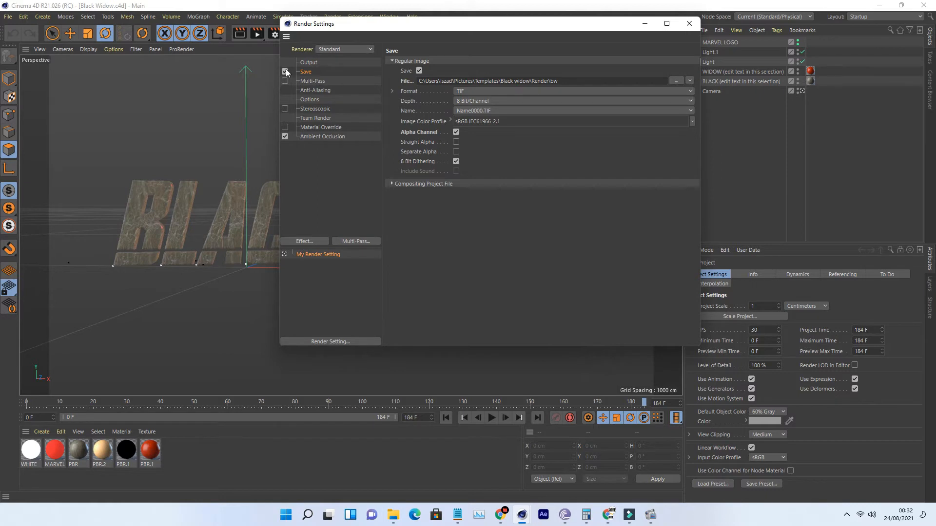
{"action": "left_click", "coordinate": [675, 79]}
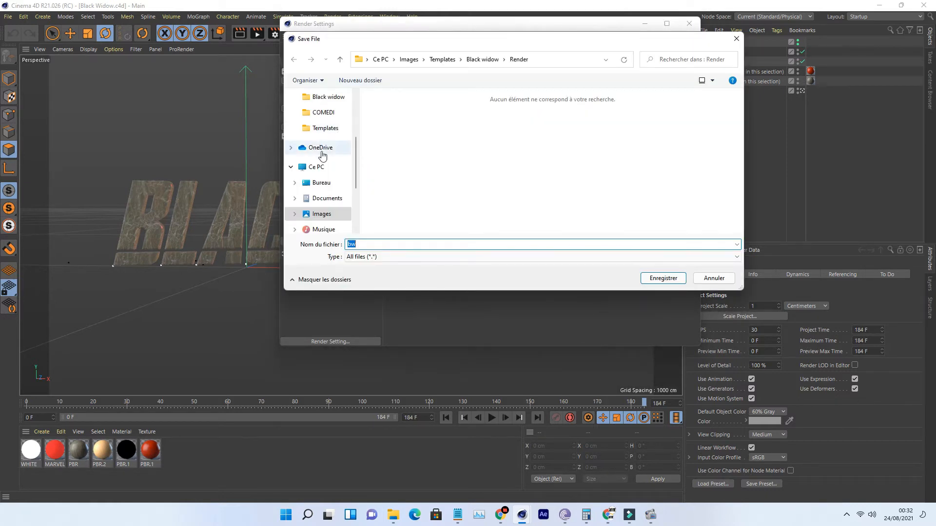
{"action": "left_click", "coordinate": [320, 183]}
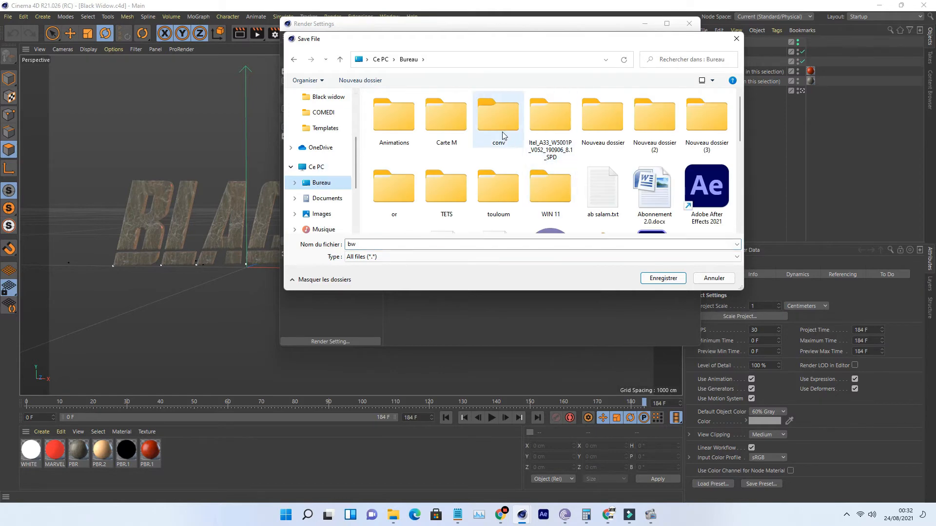
{"action": "double_click", "coordinate": [606, 126]}
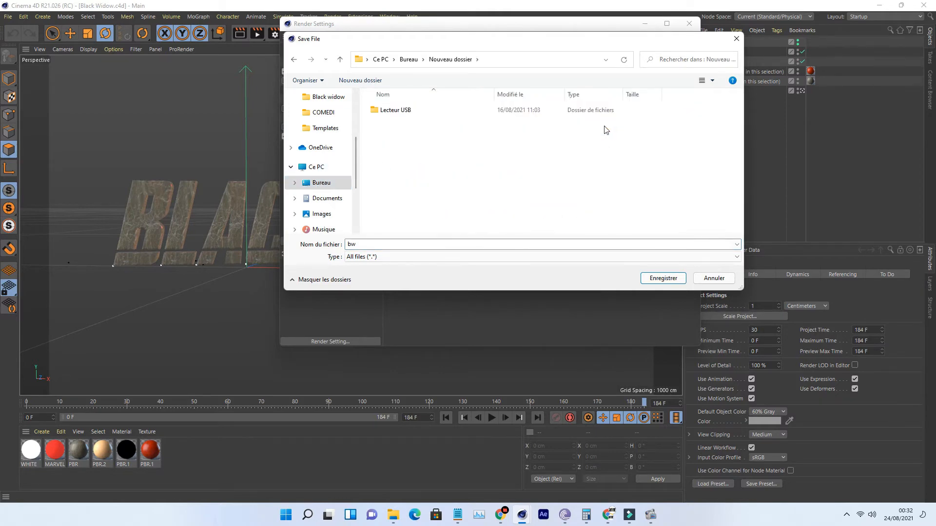
{"action": "key", "text": "alt+Left"}
{"action": "double_click", "coordinate": [698, 121]}
{"action": "key", "text": "alt+Left"}
{"action": "double_click", "coordinate": [643, 136]}
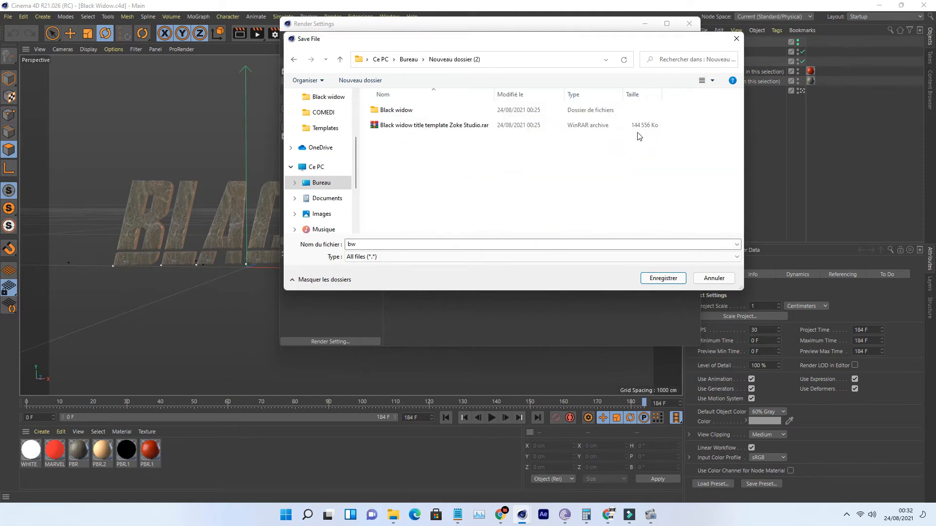
- Set the render output to the name bw in the Render folder inside the Black widow folder
{"action": "double_click", "coordinate": [409, 113]}
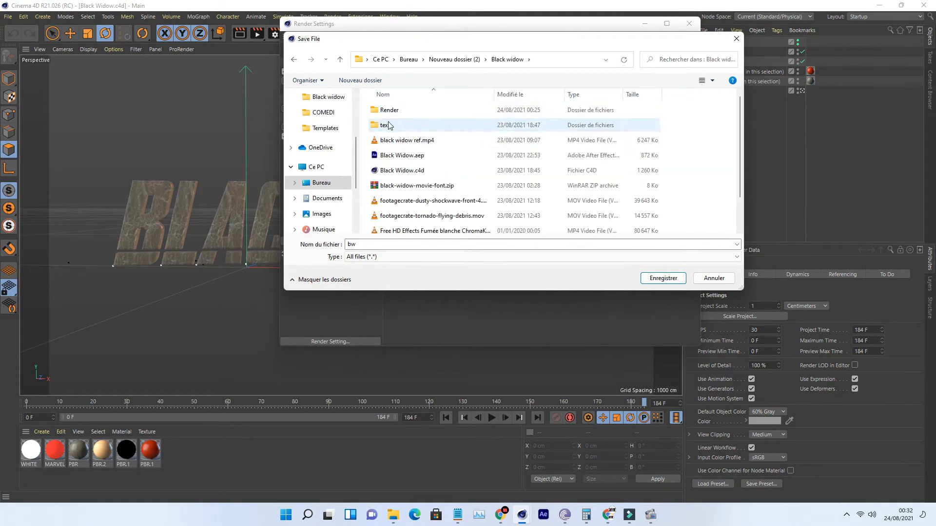
{"action": "double_click", "coordinate": [391, 114]}
{"action": "double_click", "coordinate": [375, 243]}
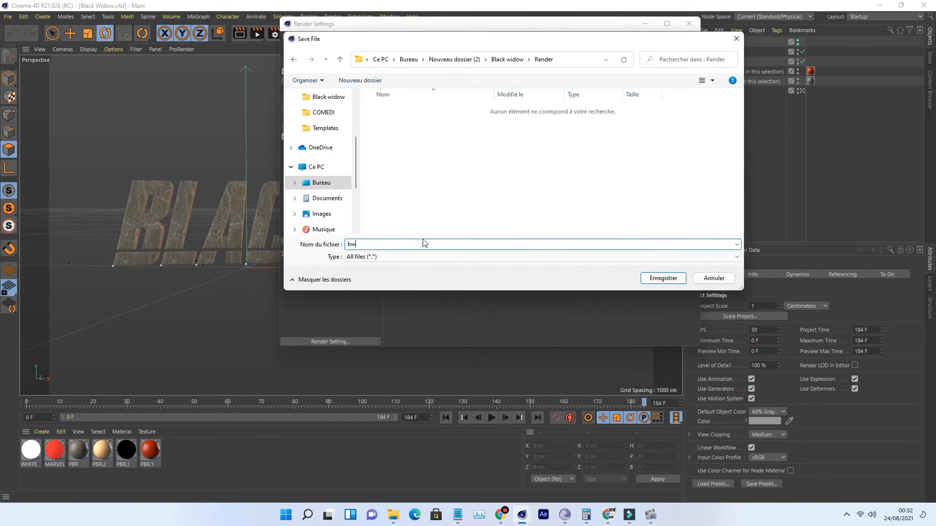
{"action": "left_click", "coordinate": [664, 279]}
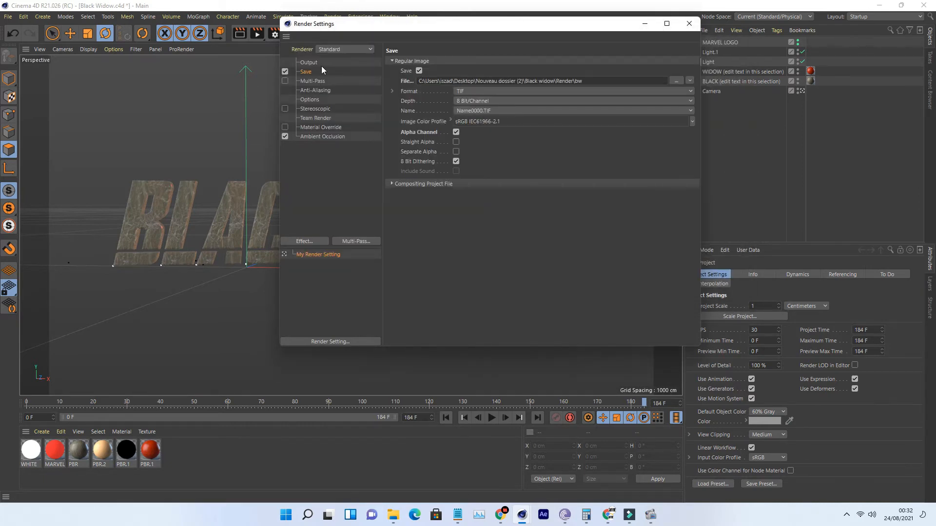
- Review the Output and Save pages of the render settings and close them
{"action": "left_click", "coordinate": [309, 62]}
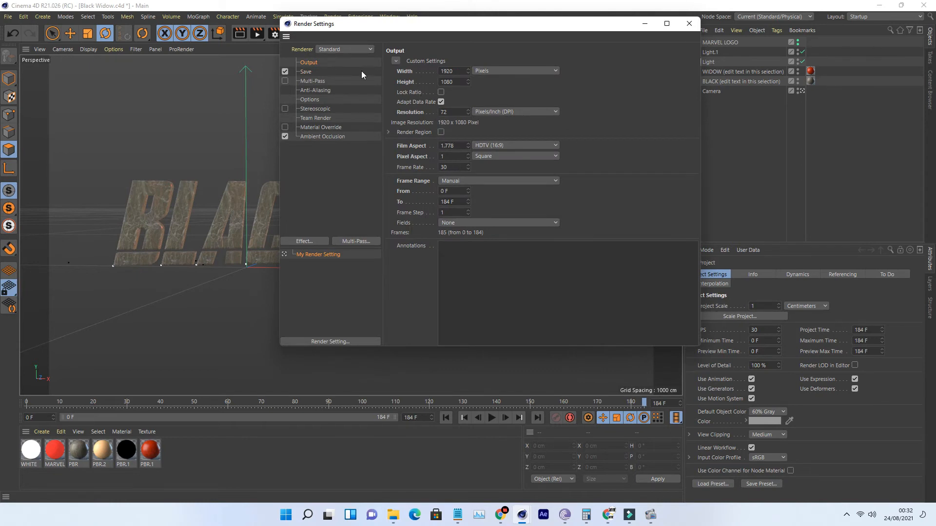
{"action": "left_click", "coordinate": [307, 71]}
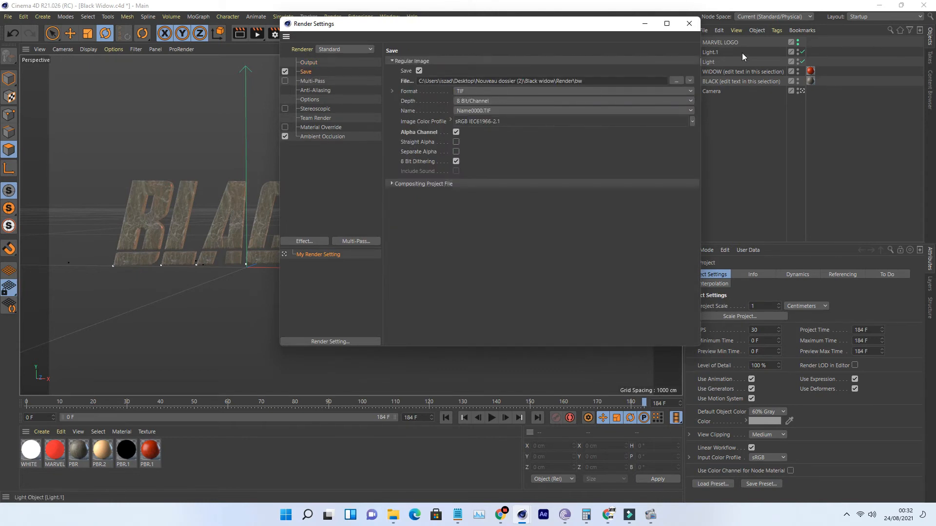
{"action": "left_click", "coordinate": [688, 23]}
- Render the project to the Picture Viewer, then stop the render after the first few frames and close the viewer
{"action": "left_click", "coordinate": [256, 34]}
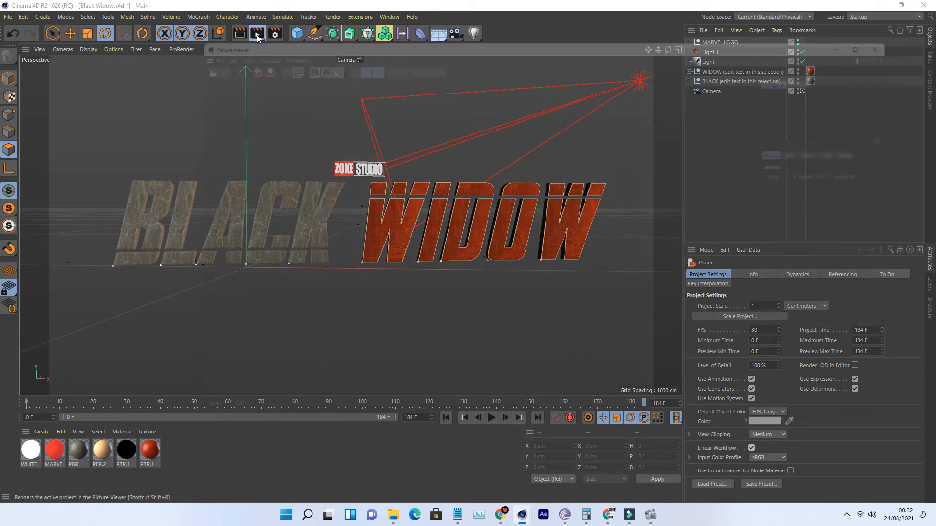
{"action": "scroll", "coordinate": [489, 197], "scroll_direction": "down", "scroll_amount": 1}
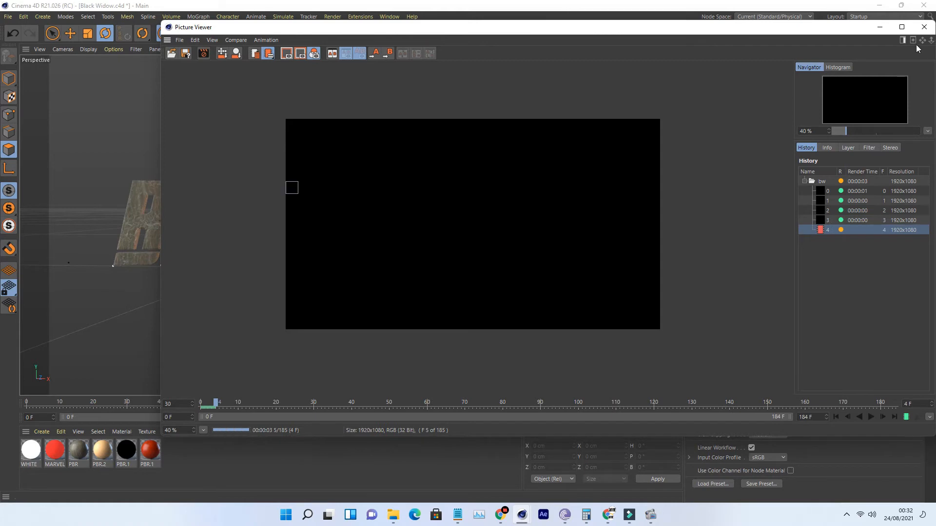
{"action": "left_click", "coordinate": [924, 27]}
{"action": "left_click", "coordinate": [479, 291]}
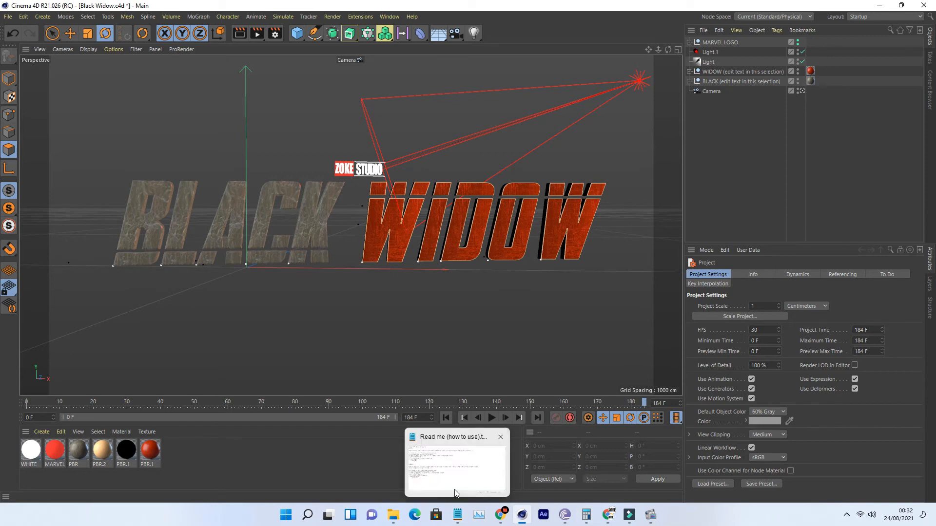
- Consult instruction 4 in the read-me file about opening Black Widow.aep
{"action": "left_click", "coordinate": [457, 515]}
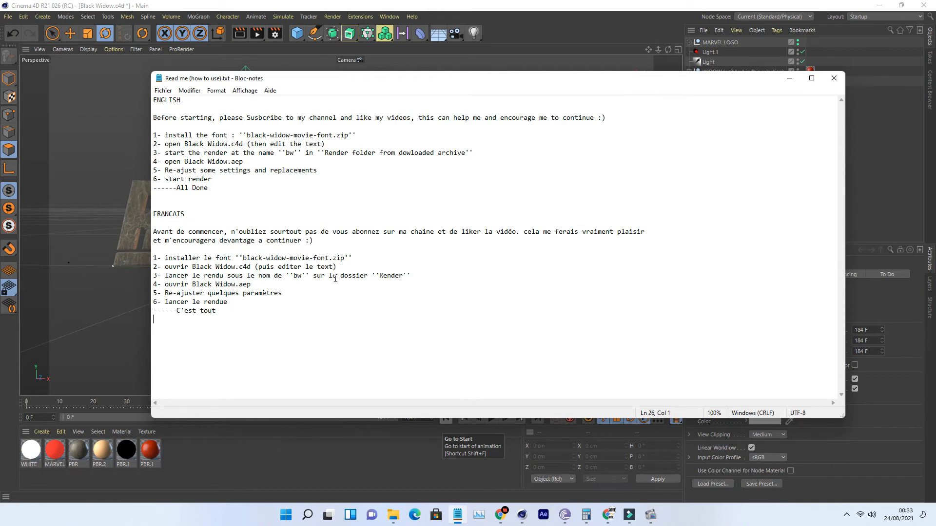
{"action": "left_click_drag", "start_coordinate": [243, 284], "coordinate": [164, 284]}
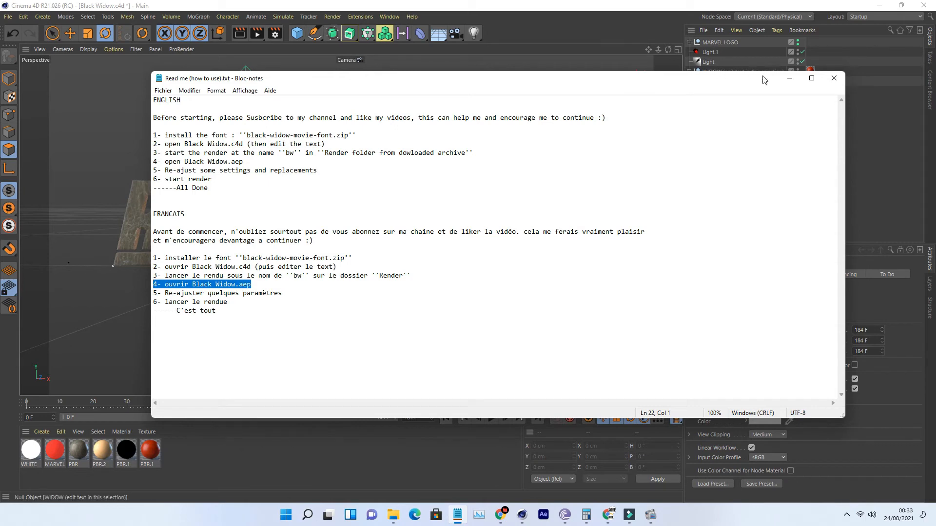
{"action": "left_click", "coordinate": [789, 78]}
- Minimize Cinema 4D and open Black Widow.aep from the Black widow folder in After Effects
{"action": "left_click", "coordinate": [880, 7]}
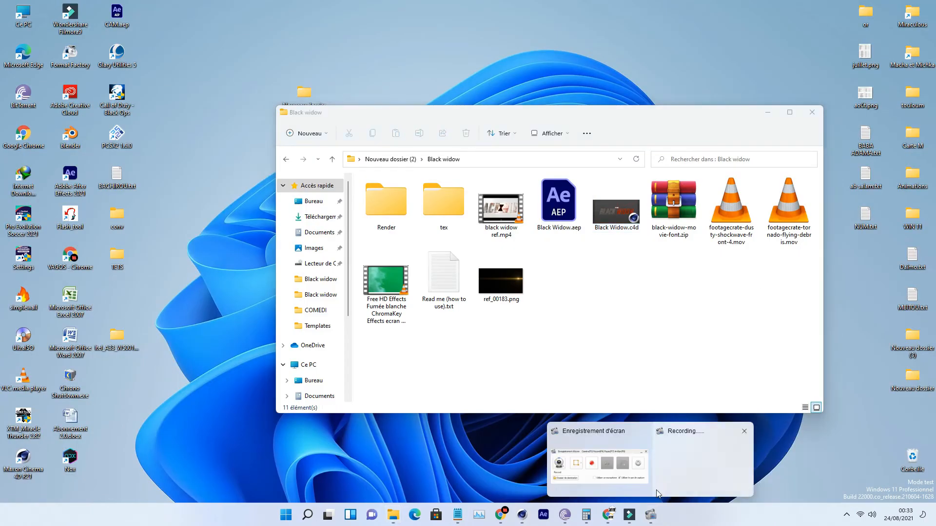
{"action": "left_click", "coordinate": [652, 514]}
{"action": "left_click", "coordinate": [652, 515]}
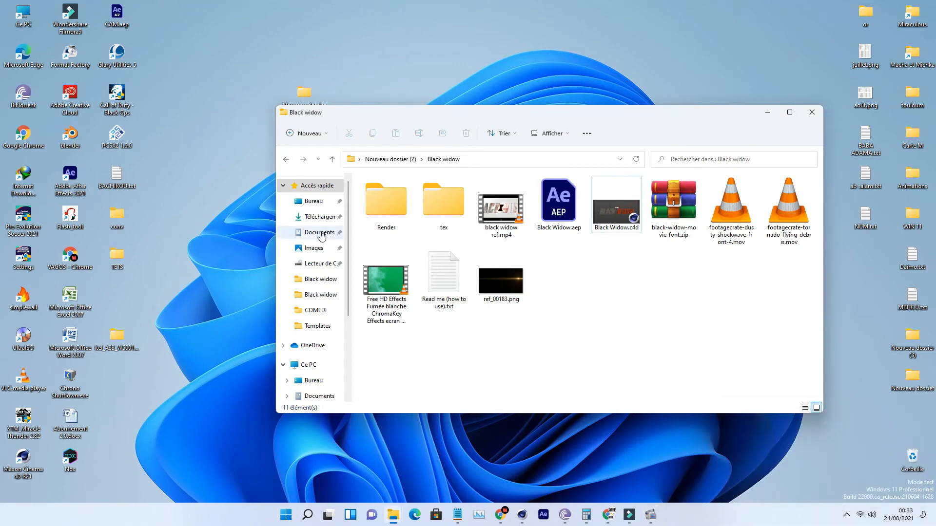
{"action": "key", "text": "super+e"}
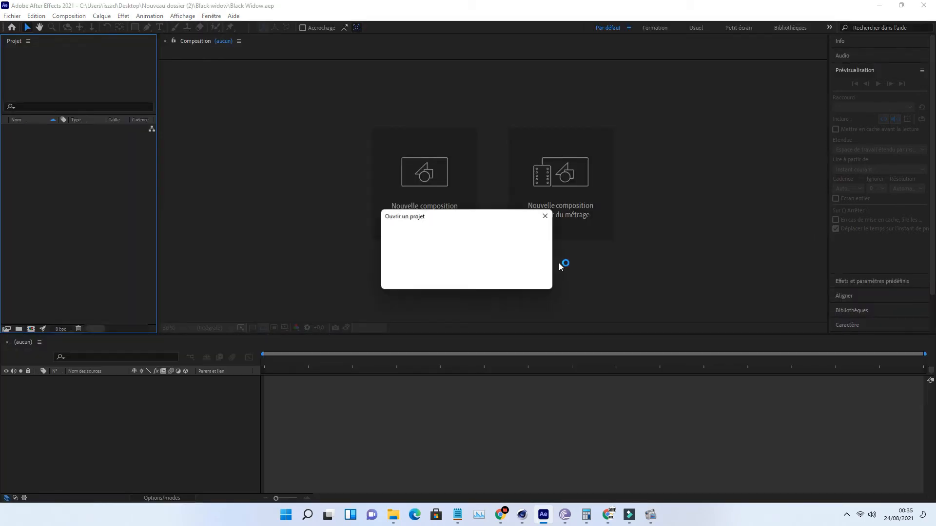
{"action": "left_click", "coordinate": [645, 523]}
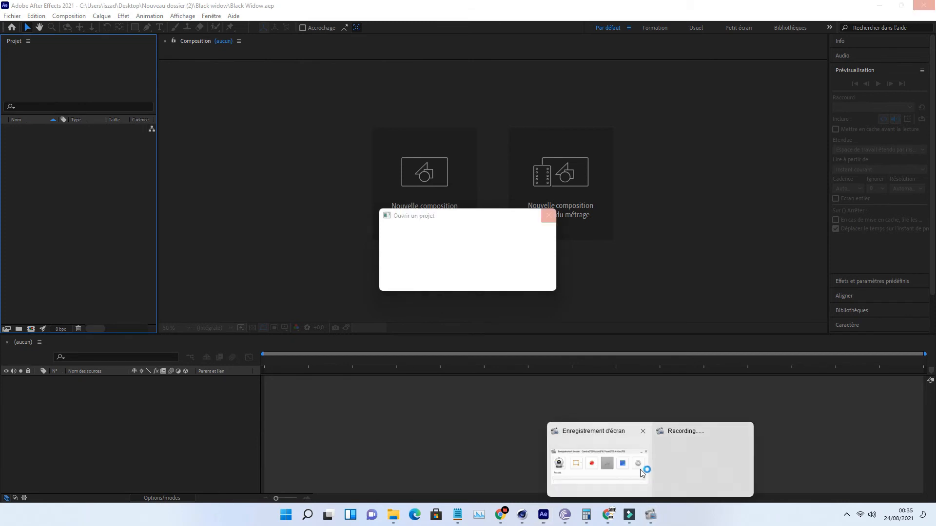
{"action": "left_click", "coordinate": [640, 470]}
{"action": "left_click", "coordinate": [767, 452]}
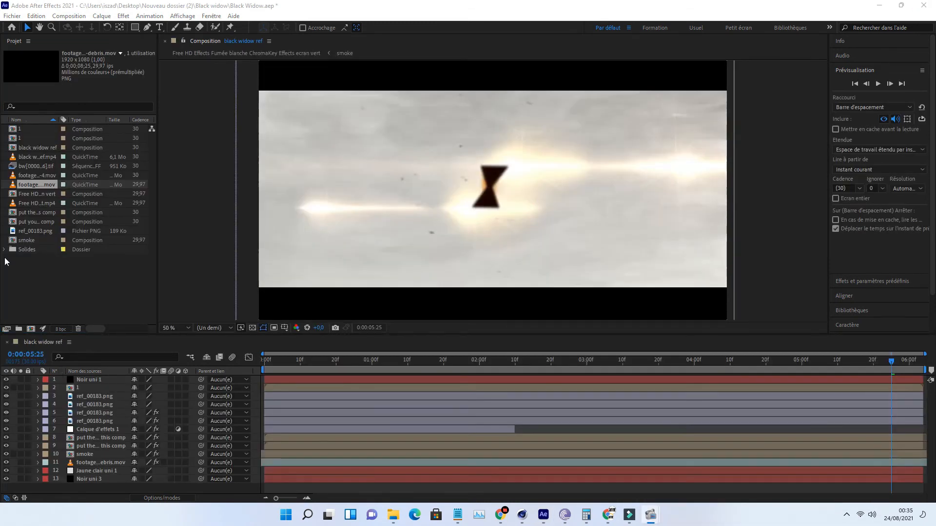
- Inspect the black widow ref composition at several points on its timeline, from the start to 0:00:06:03
{"action": "left_click", "coordinate": [2, 204]}
{"action": "left_click_drag", "start_coordinate": [337, 361], "coordinate": [255, 361]}
{"action": "left_click", "coordinate": [333, 360]}
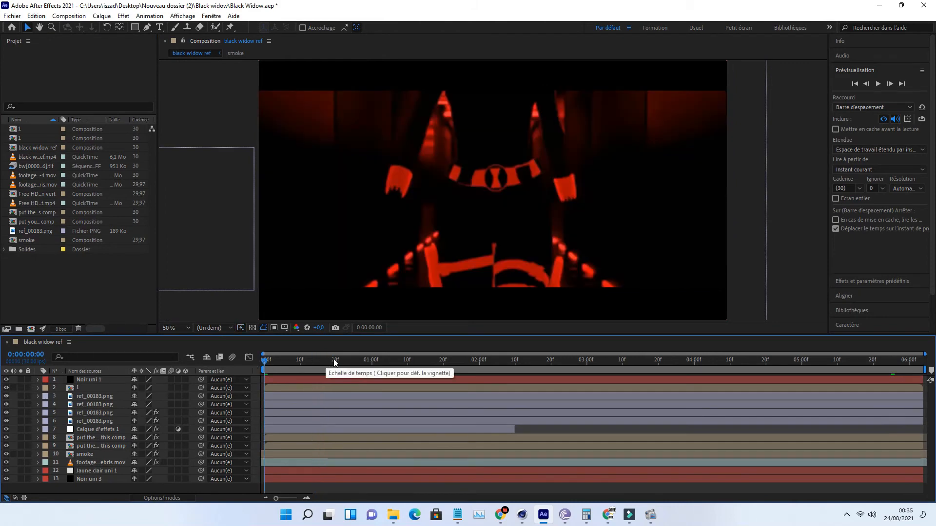
{"action": "left_click", "coordinate": [357, 365]}
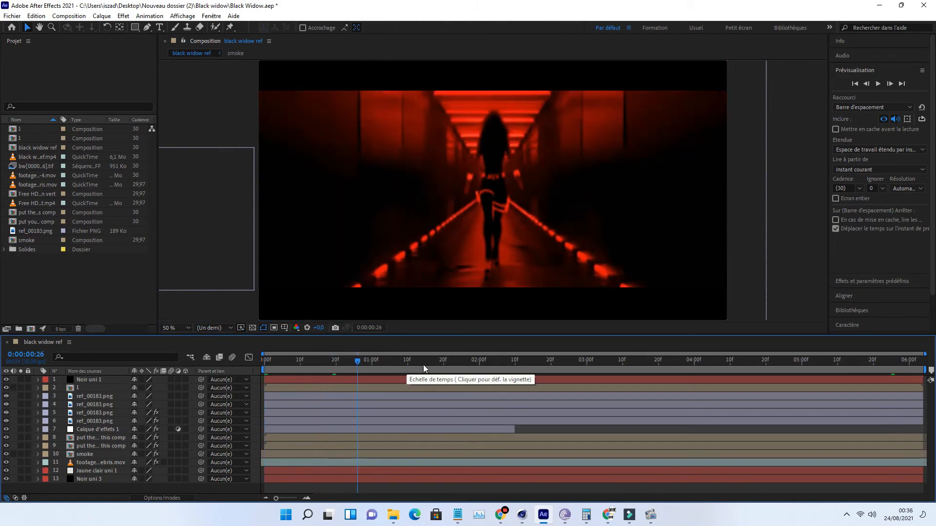
{"action": "left_click", "coordinate": [476, 361]}
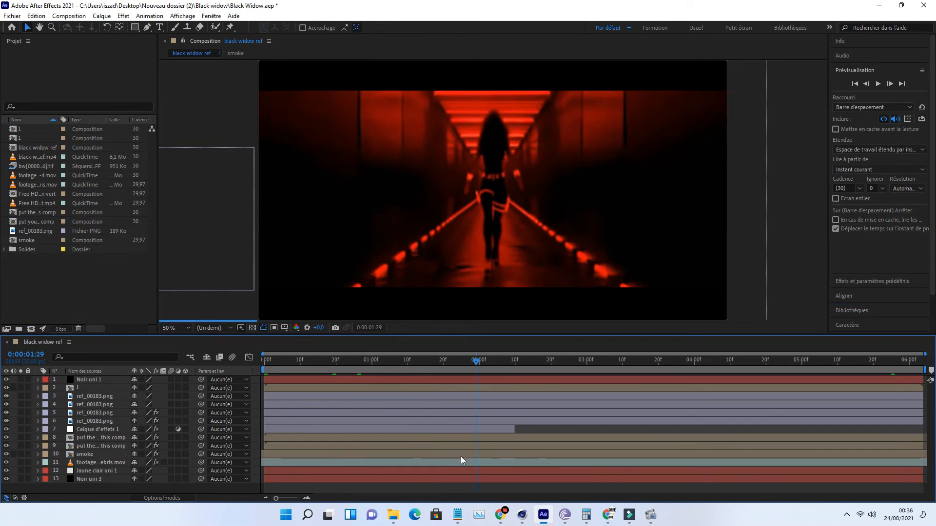
{"action": "left_click", "coordinate": [596, 369]}
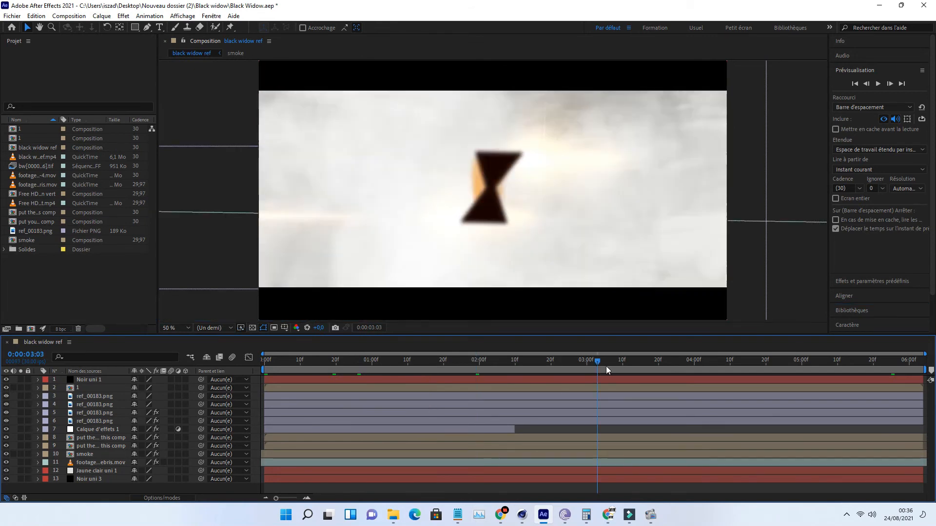
{"action": "left_click", "coordinate": [641, 365]}
{"action": "left_click", "coordinate": [713, 364]}
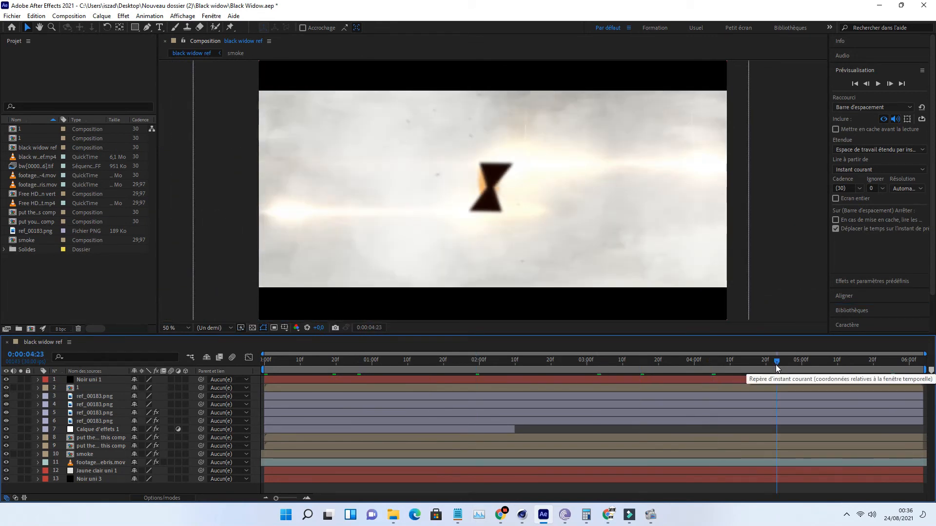
{"action": "left_click", "coordinate": [823, 365]}
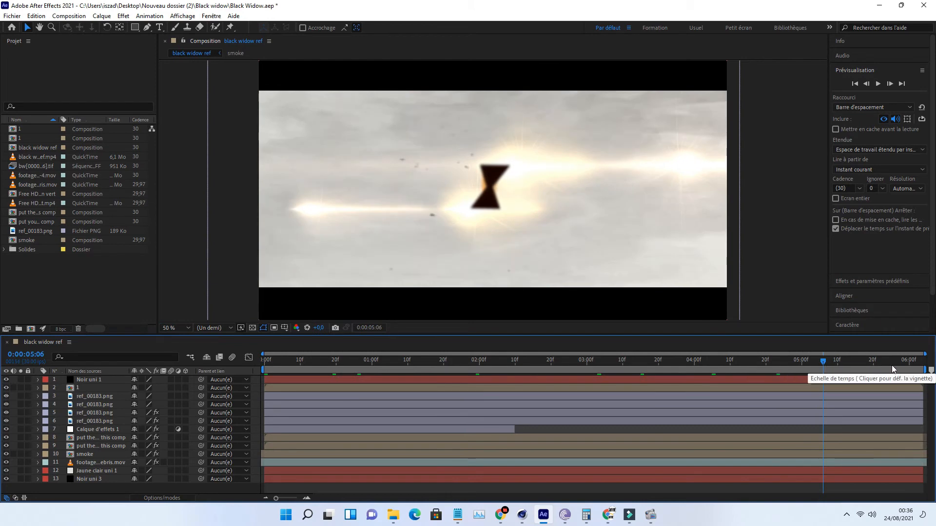
{"action": "left_click", "coordinate": [909, 361]}
{"action": "left_click_drag", "start_coordinate": [909, 361], "coordinate": [919, 359]}
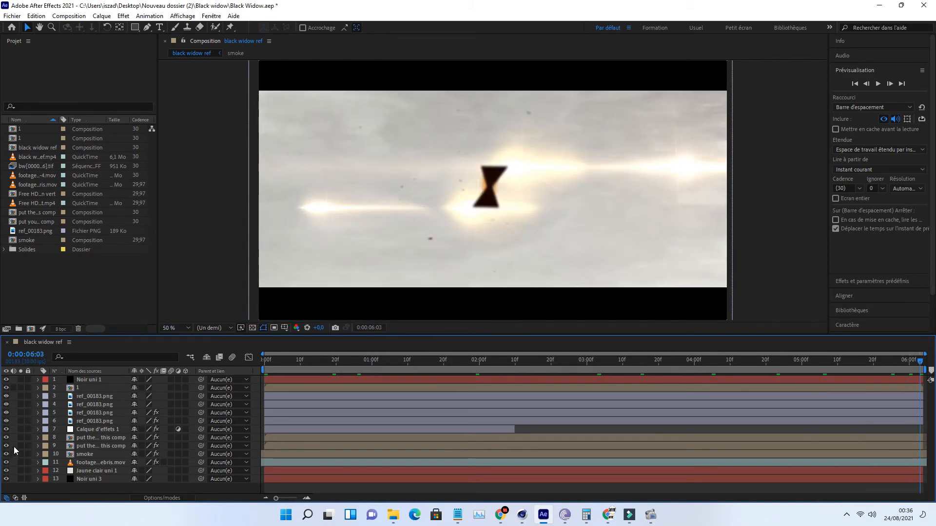
- Locate the bw TIF sequence in the project and open the "put the render sequence in this comp" precomposition from the timeline
{"action": "left_click", "coordinate": [39, 167]}
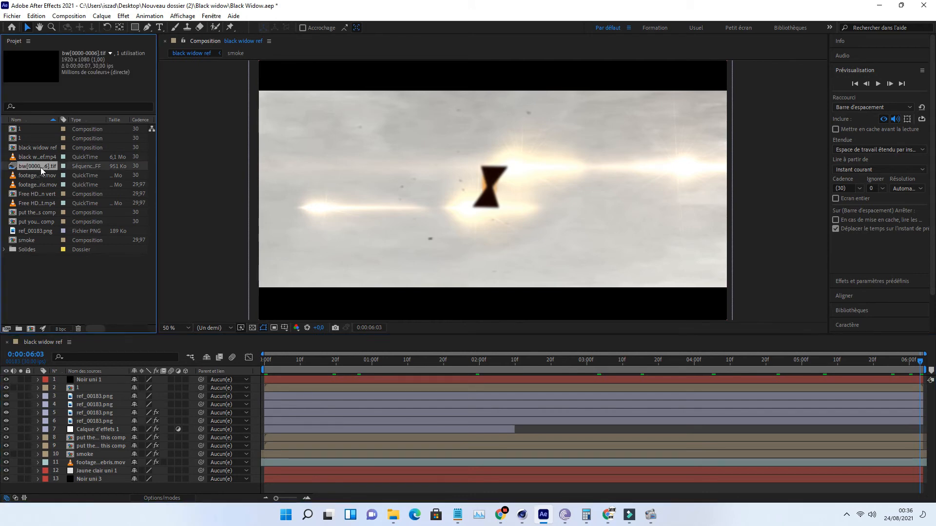
{"action": "left_click", "coordinate": [86, 445]}
{"action": "left_click", "coordinate": [87, 438]}
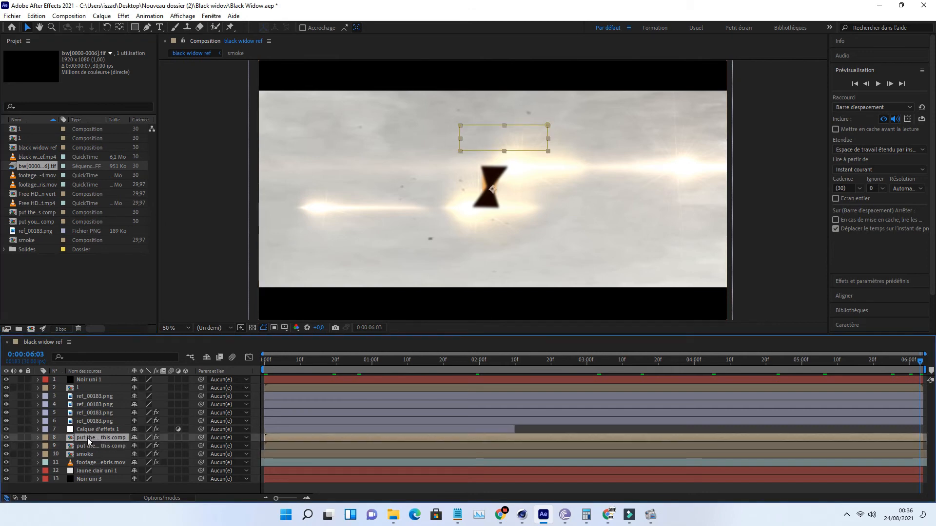
{"action": "double_click", "coordinate": [88, 445]}
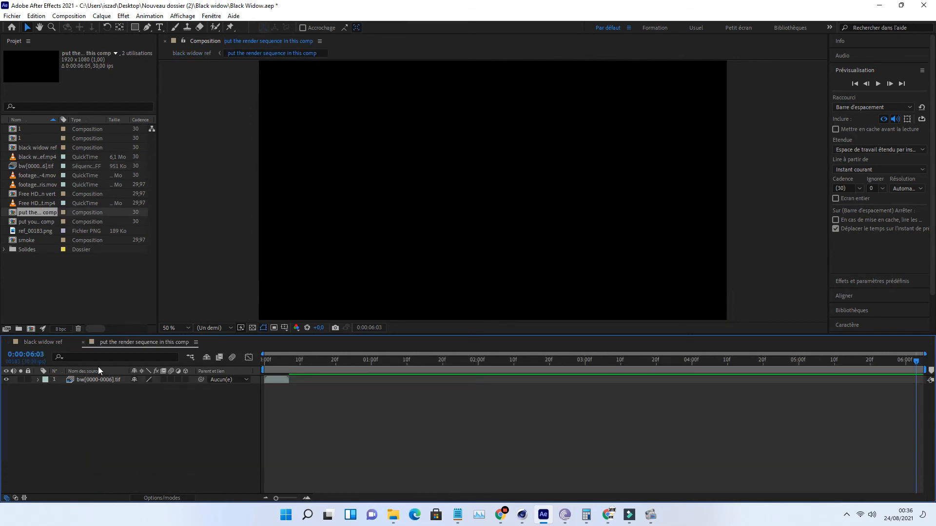
- Replace the bw TIF sequence footage in the project with the rendered sequence starting at bw0000.tif from the Render folder
{"action": "left_click", "coordinate": [91, 381]}
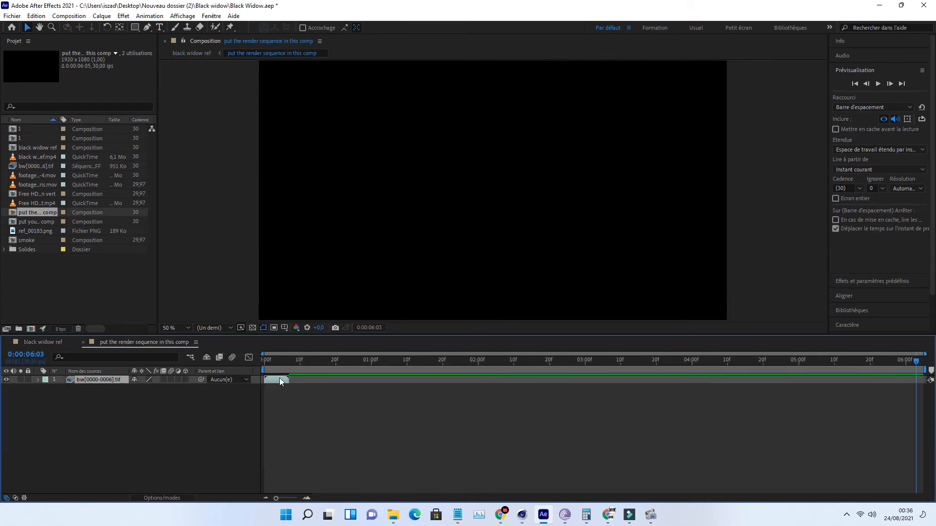
{"action": "left_click", "coordinate": [41, 166]}
{"action": "right_click", "coordinate": [41, 166]}
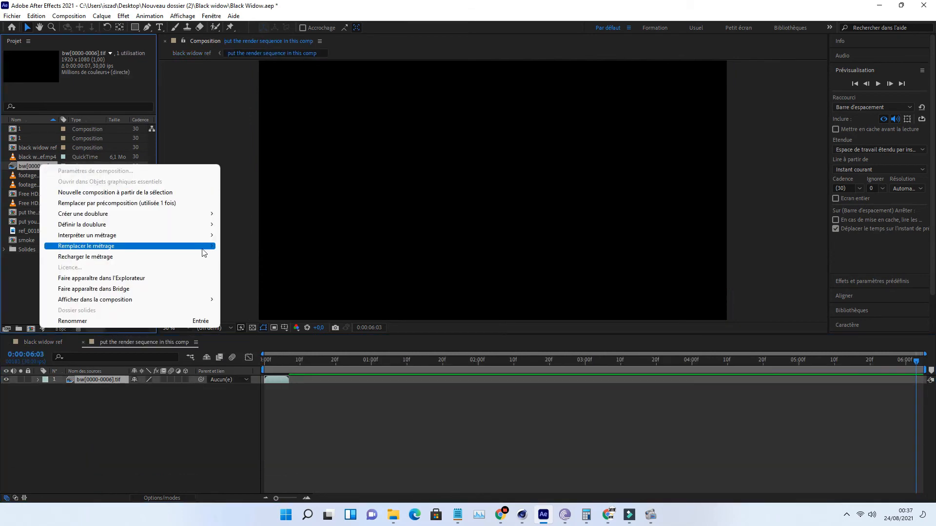
{"action": "mouse_move", "coordinate": [204, 252]}
{"action": "left_click", "coordinate": [241, 247]}
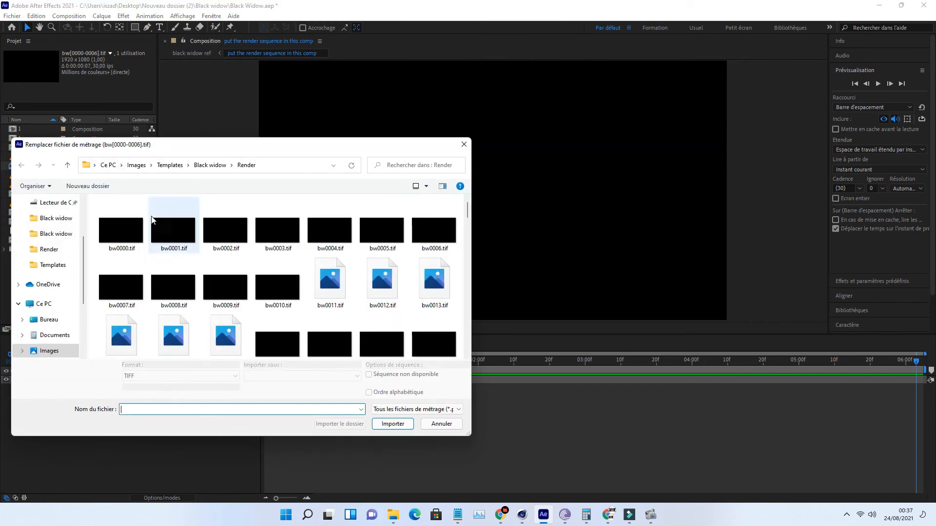
{"action": "left_click", "coordinate": [121, 230]}
{"action": "left_click", "coordinate": [391, 423]}
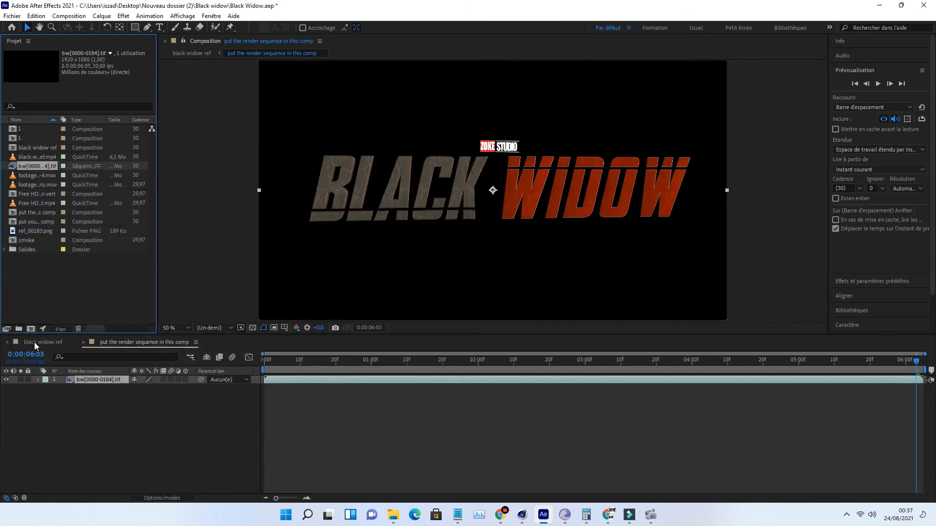
- Check the replaced render sequence in the black widow ref composition and in "put the render sequence in this comp", scrubbing to 0:00:04:18
{"action": "left_click", "coordinate": [35, 342]}
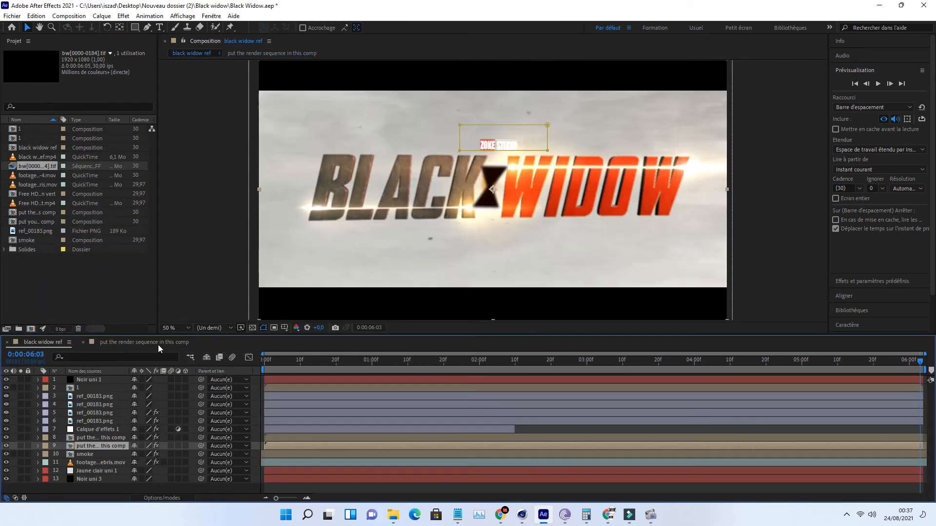
{"action": "left_click", "coordinate": [838, 361]}
{"action": "left_click_drag", "start_coordinate": [822, 362], "coordinate": [633, 360]}
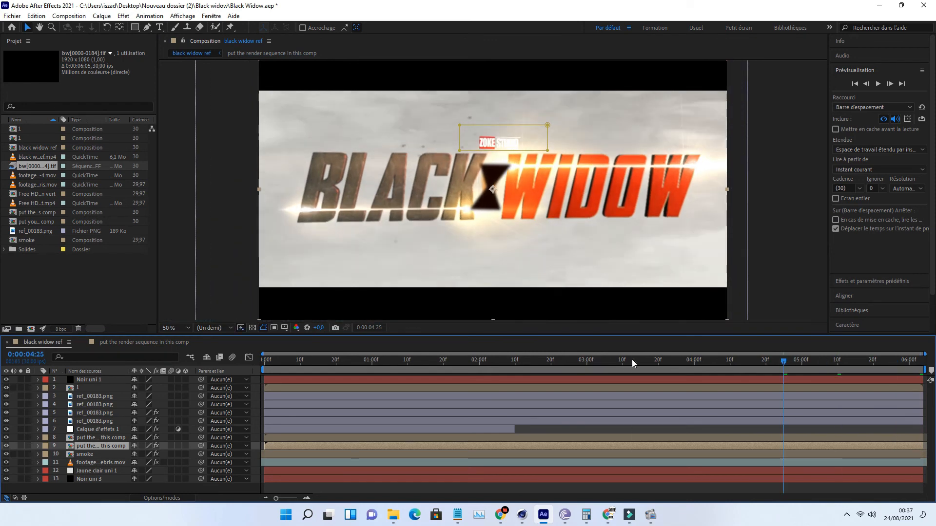
{"action": "left_click", "coordinate": [144, 342]}
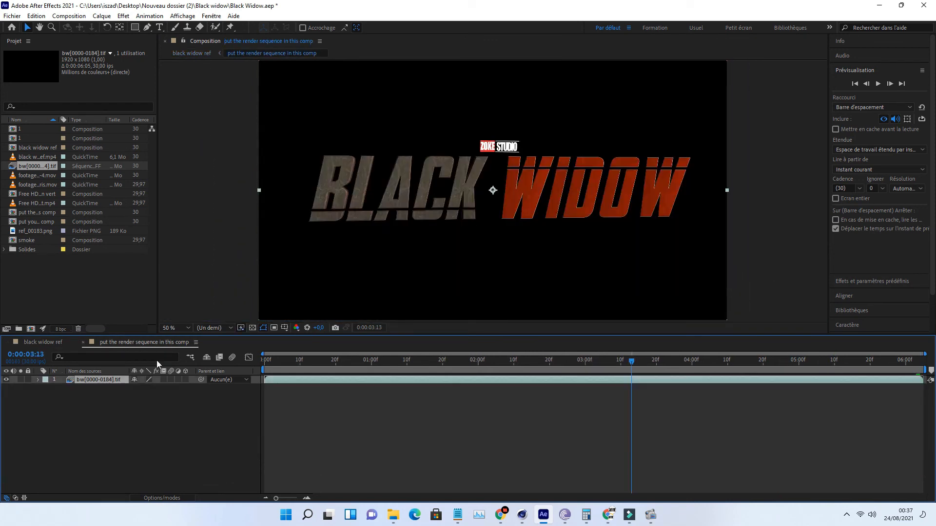
{"action": "left_click", "coordinate": [299, 367]}
{"action": "left_click_drag", "start_coordinate": [298, 369], "coordinate": [757, 362]}
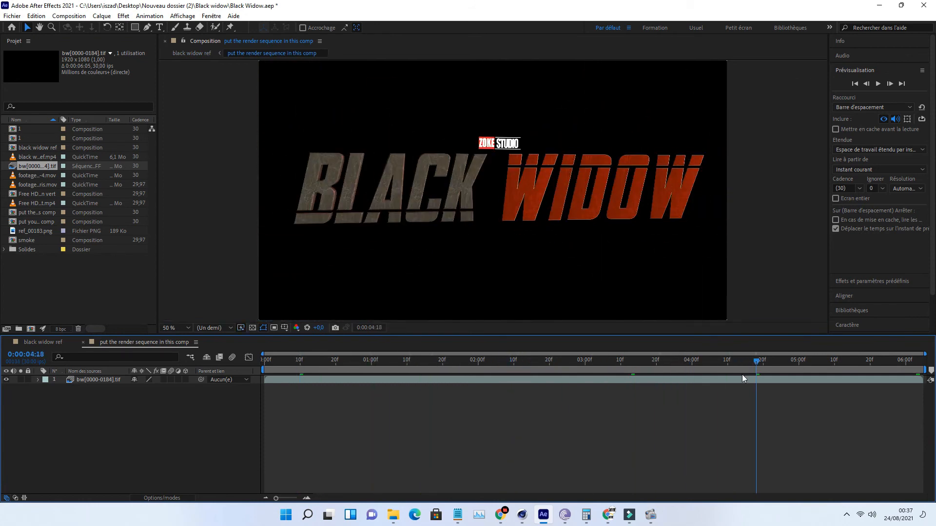
{"action": "left_click", "coordinate": [742, 379]}
{"action": "left_click", "coordinate": [628, 428]}
- Open precomposition 1 from the black widow ref timeline, move to its first frame and set the preview magnification to 50%
{"action": "left_click", "coordinate": [43, 343]}
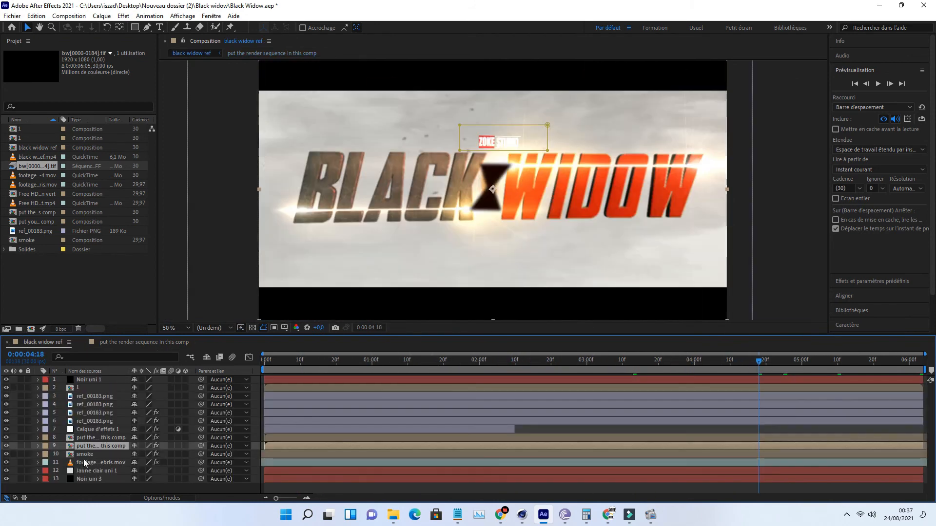
{"action": "left_click", "coordinate": [84, 486]}
{"action": "double_click", "coordinate": [81, 388]}
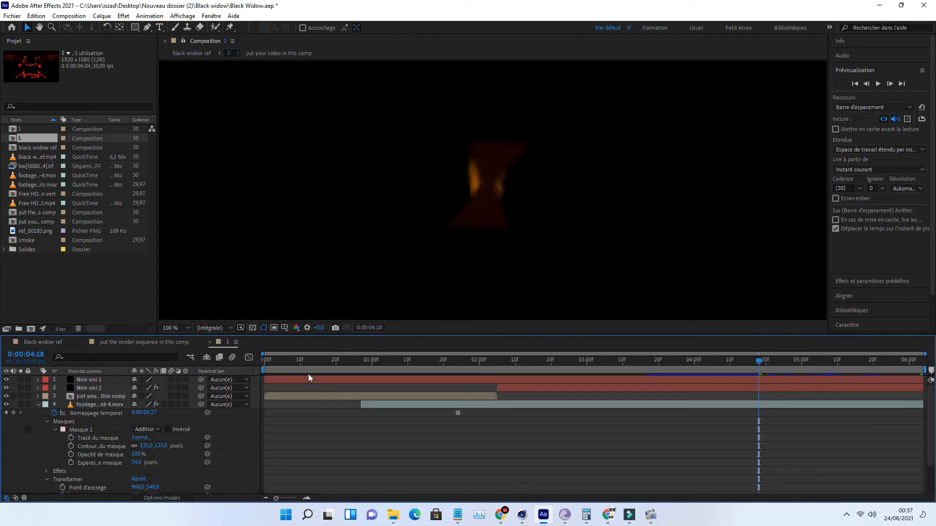
{"action": "left_click_drag", "start_coordinate": [300, 367], "coordinate": [180, 329]}
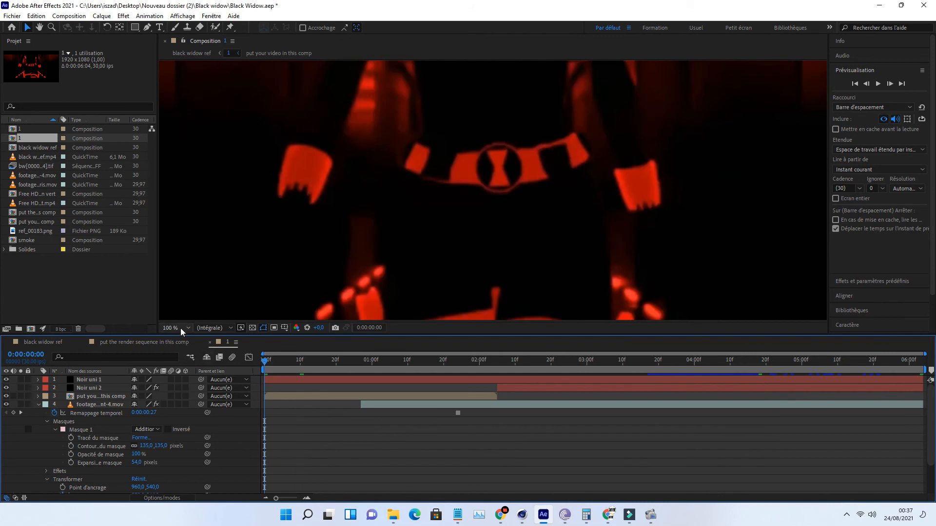
{"action": "left_click", "coordinate": [181, 329]}
{"action": "left_click", "coordinate": [186, 162]}
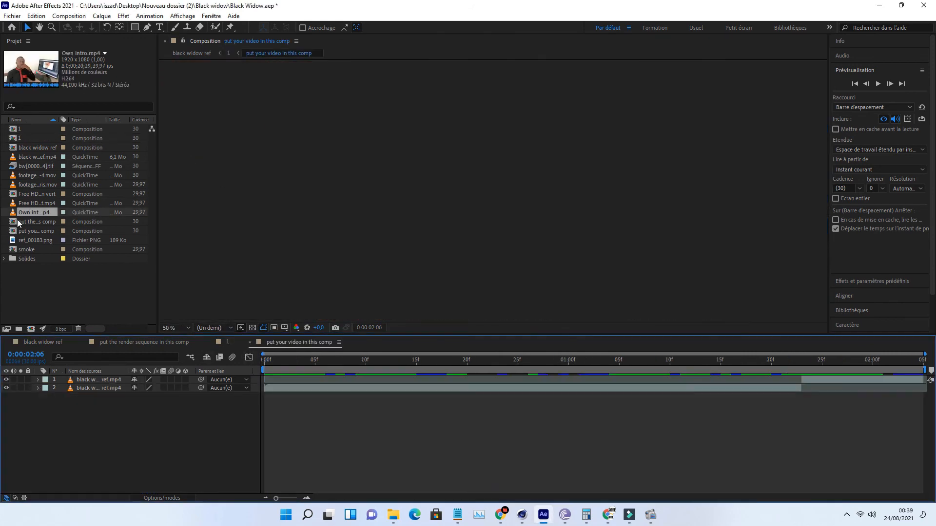
- Delete the Own intro.mp4 footage from the project and scrub the "put your video in this comp" timeline to 0:00:01:25
{"action": "left_click", "coordinate": [22, 214]}
{"action": "key", "text": "Delete"}
{"action": "left_click_drag", "start_coordinate": [299, 359], "coordinate": [822, 370]}
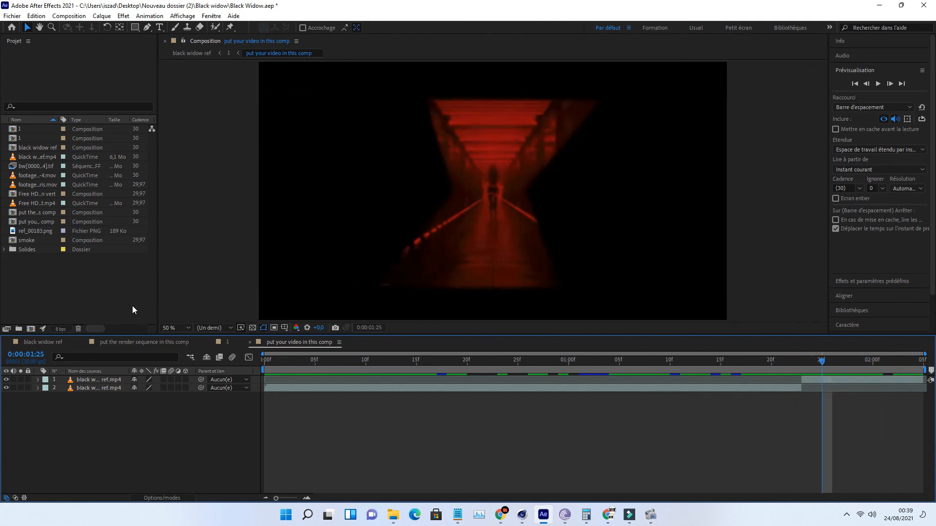
- Play the black widow ref composition and inspect the assembled title at several points up to 0:00:04:21
{"action": "left_click", "coordinate": [120, 344]}
{"action": "left_click", "coordinate": [26, 342]}
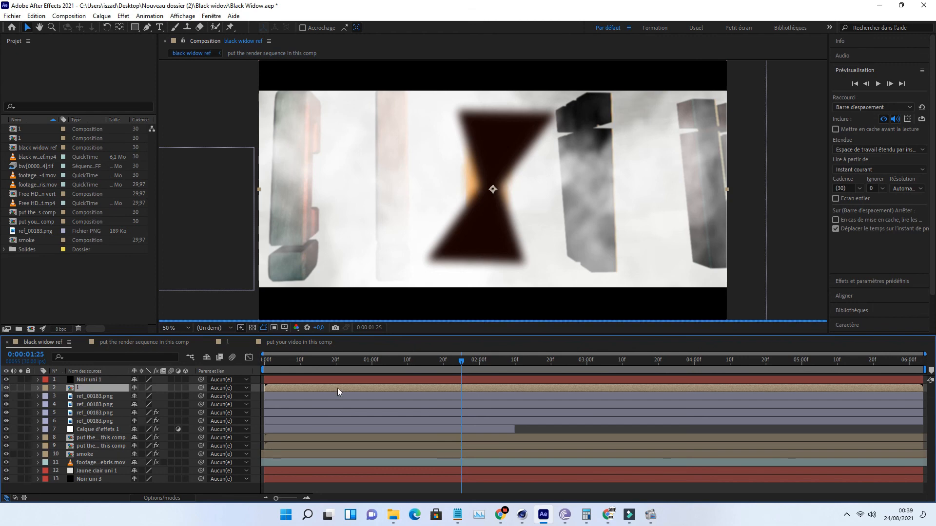
{"action": "key", "text": "space"}
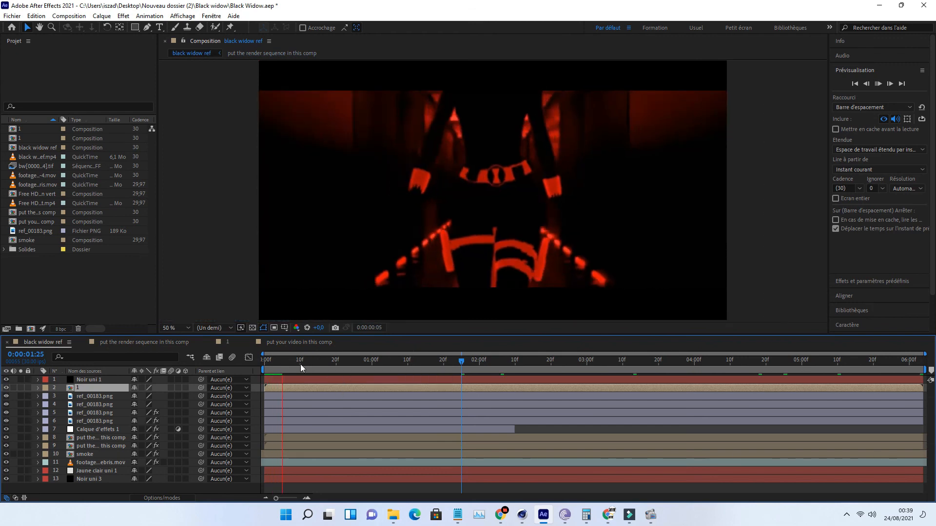
{"action": "left_click", "coordinate": [295, 363]}
{"action": "left_click", "coordinate": [415, 363]}
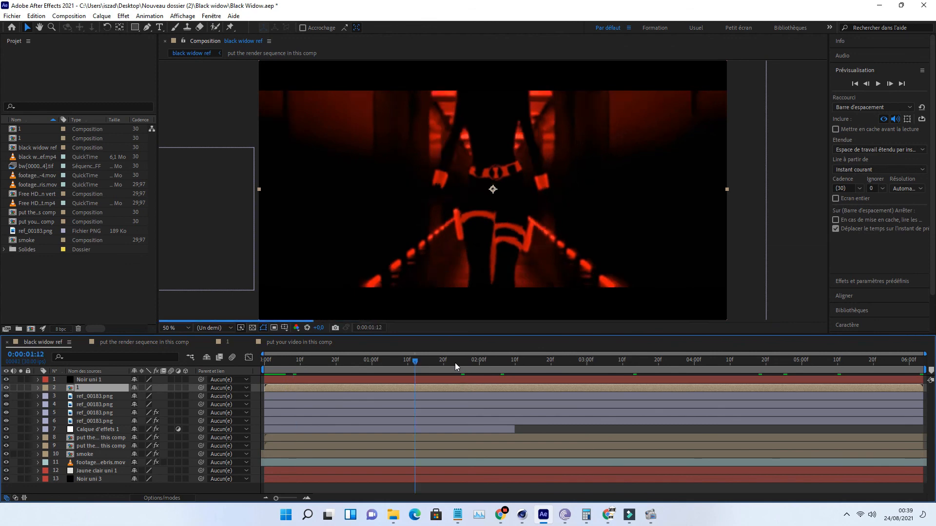
{"action": "left_click", "coordinate": [549, 363]}
{"action": "left_click", "coordinate": [610, 363]}
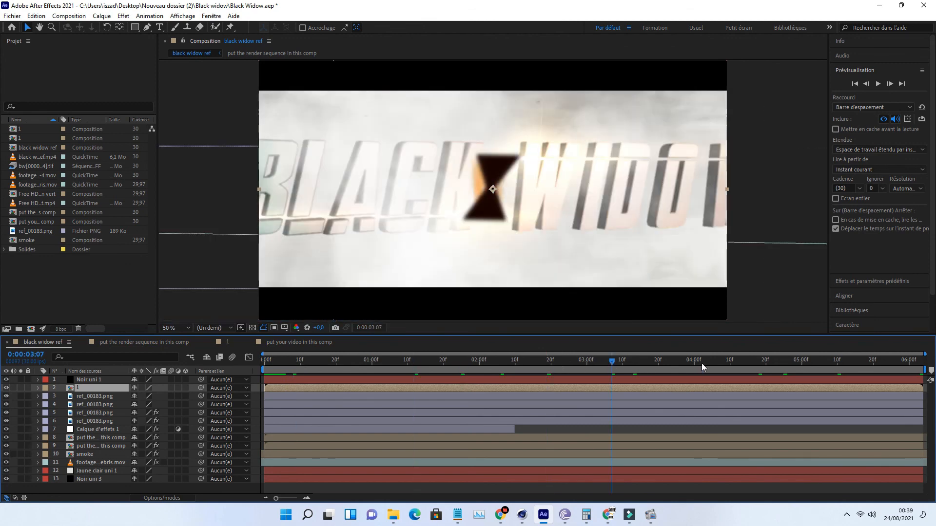
{"action": "left_click", "coordinate": [769, 364]}
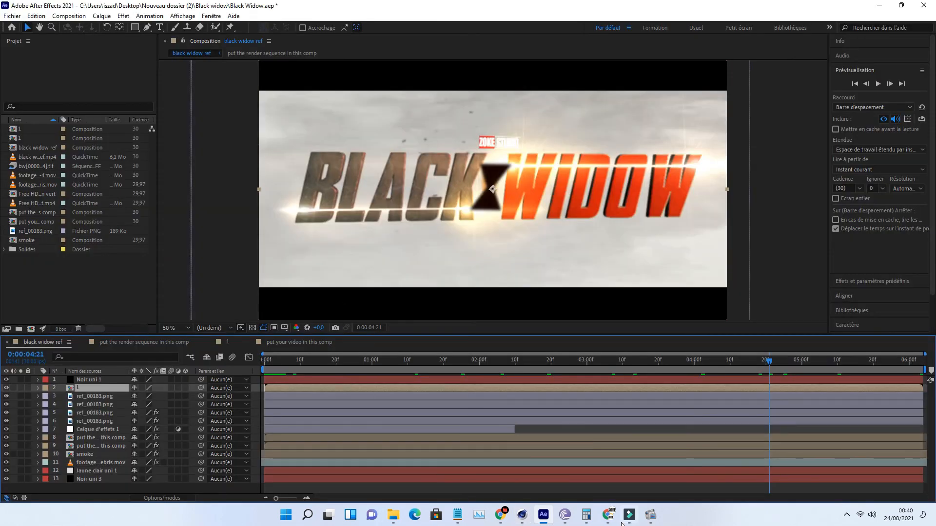
{"action": "left_click", "coordinate": [651, 516]}
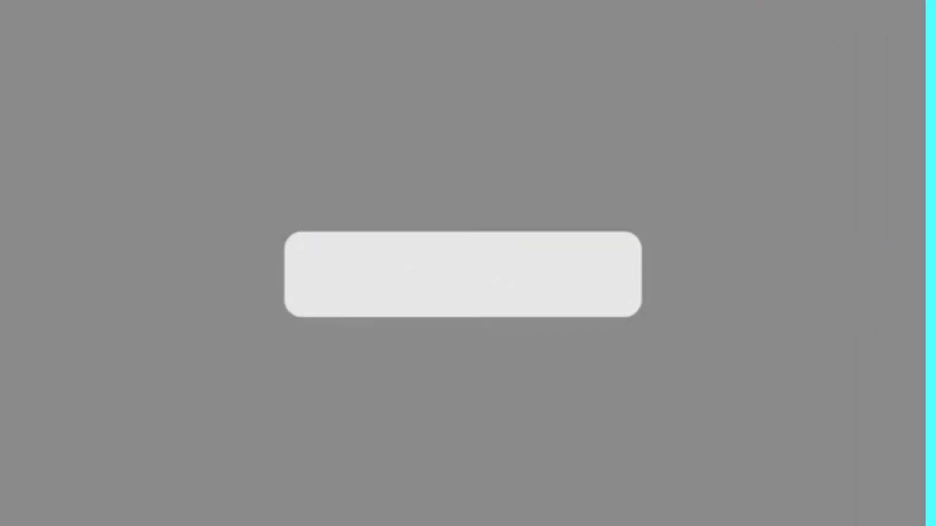